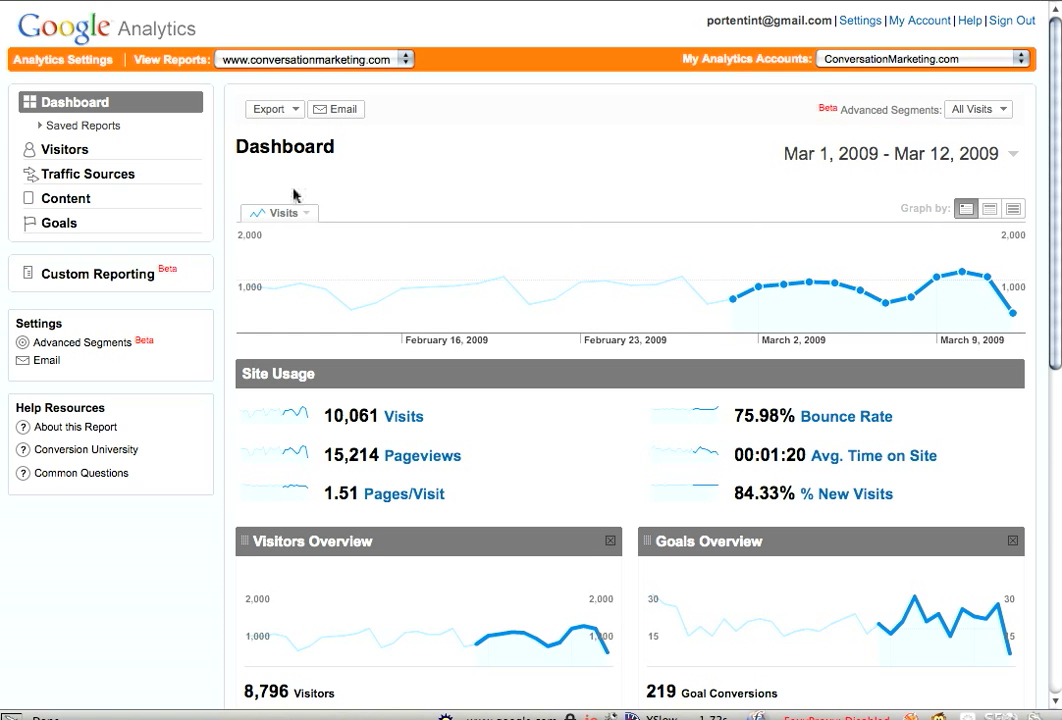
# Step: Open the Traffic Sources Overview showing 10,061 visits for Mar 1–12, 2009
pyautogui.click(111, 178)
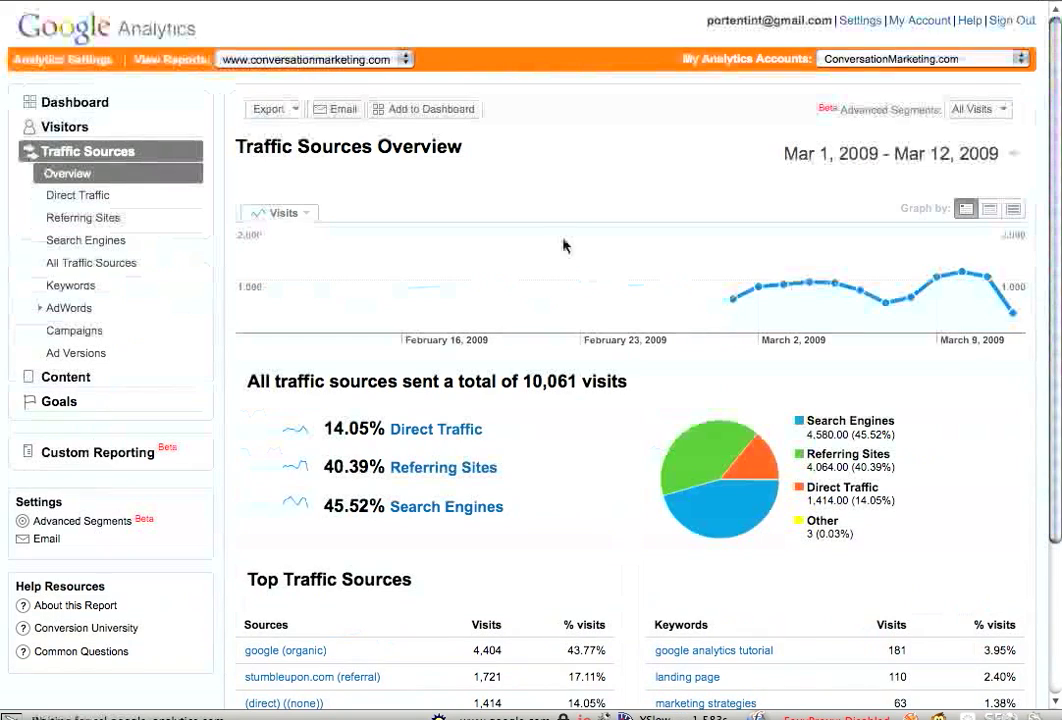
pyautogui.scroll(-2, 593, 199)
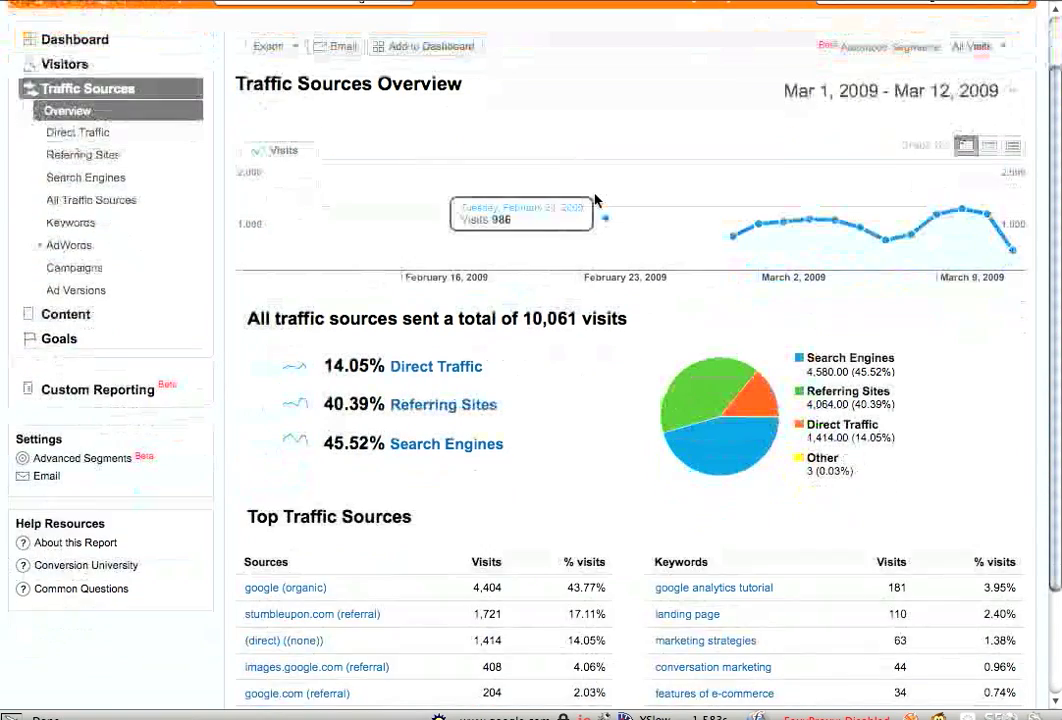
pyautogui.scroll(-3, 594, 199)
pyautogui.scroll(5, 594, 199)
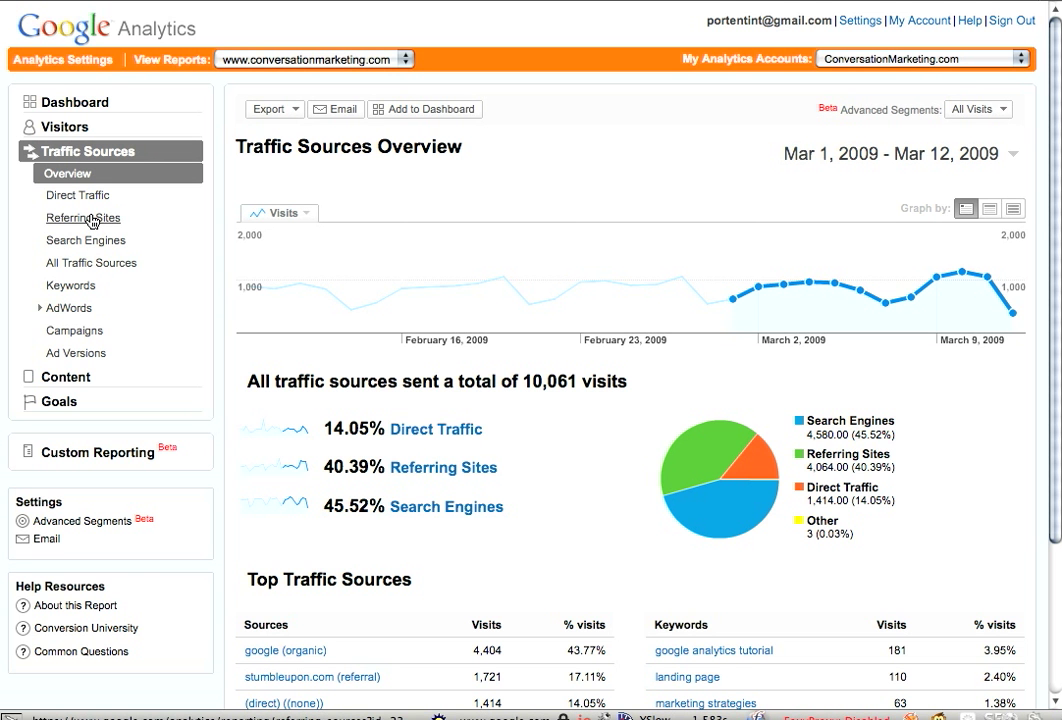
# Step: Open Referring Sites and scan its 332 sources, led by stumbleupon.com with 1,721 visits
pyautogui.click(89, 219)
pyautogui.scroll(-5, 574, 536)
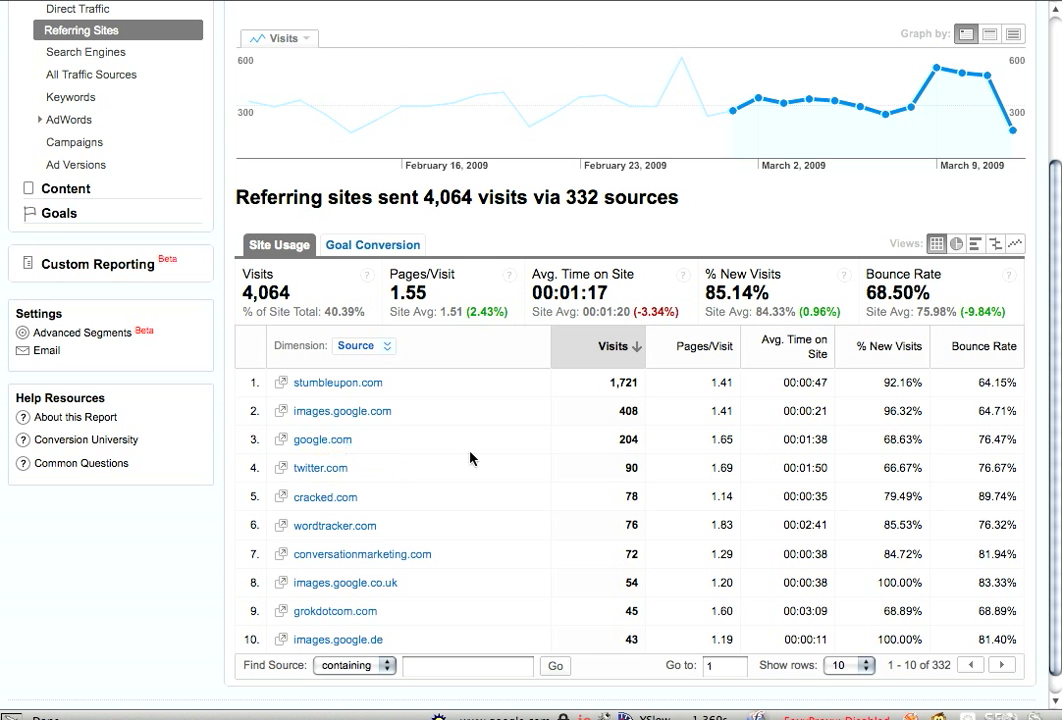
pyautogui.scroll(-1, 508, 457)
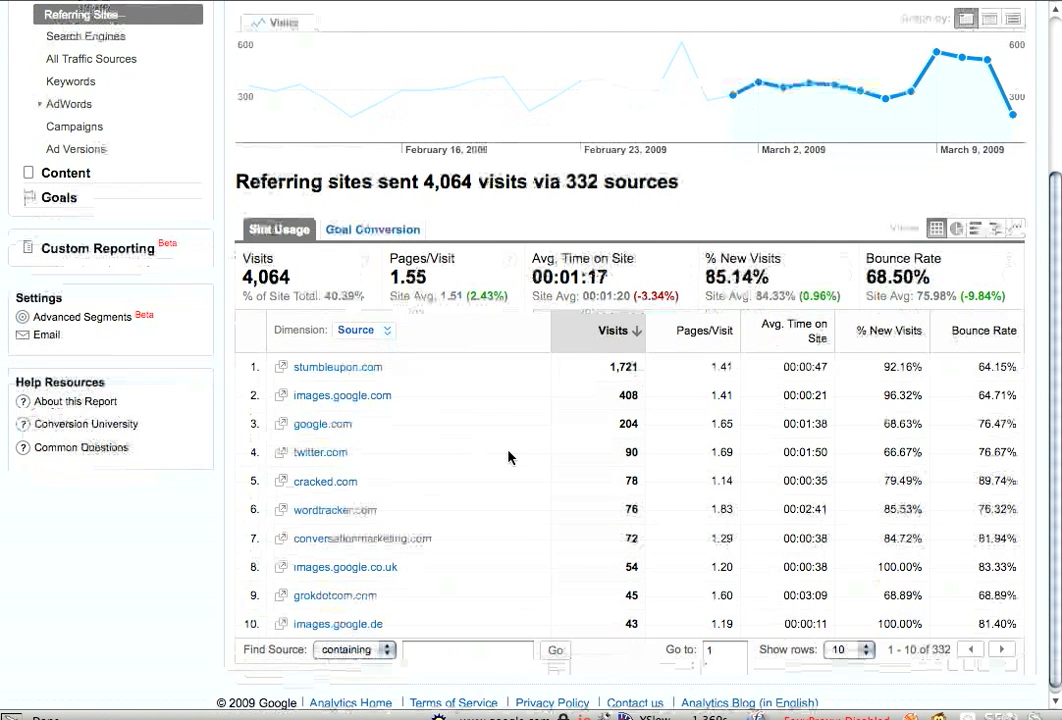
pyautogui.scroll(2, 508, 457)
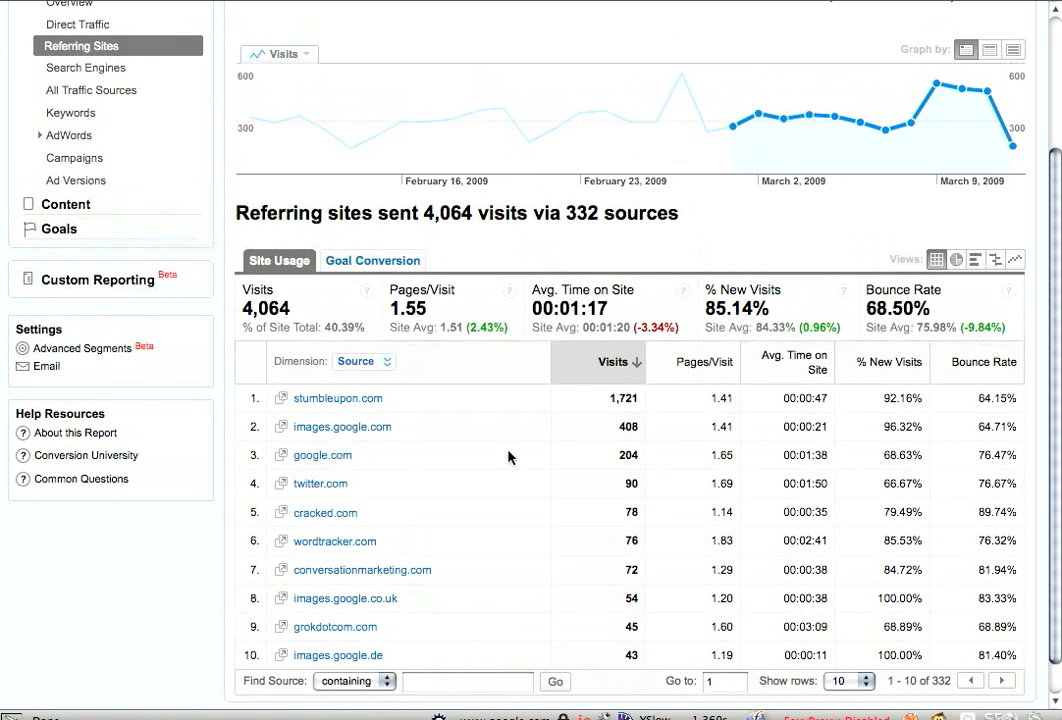
pyautogui.scroll(-1, 508, 457)
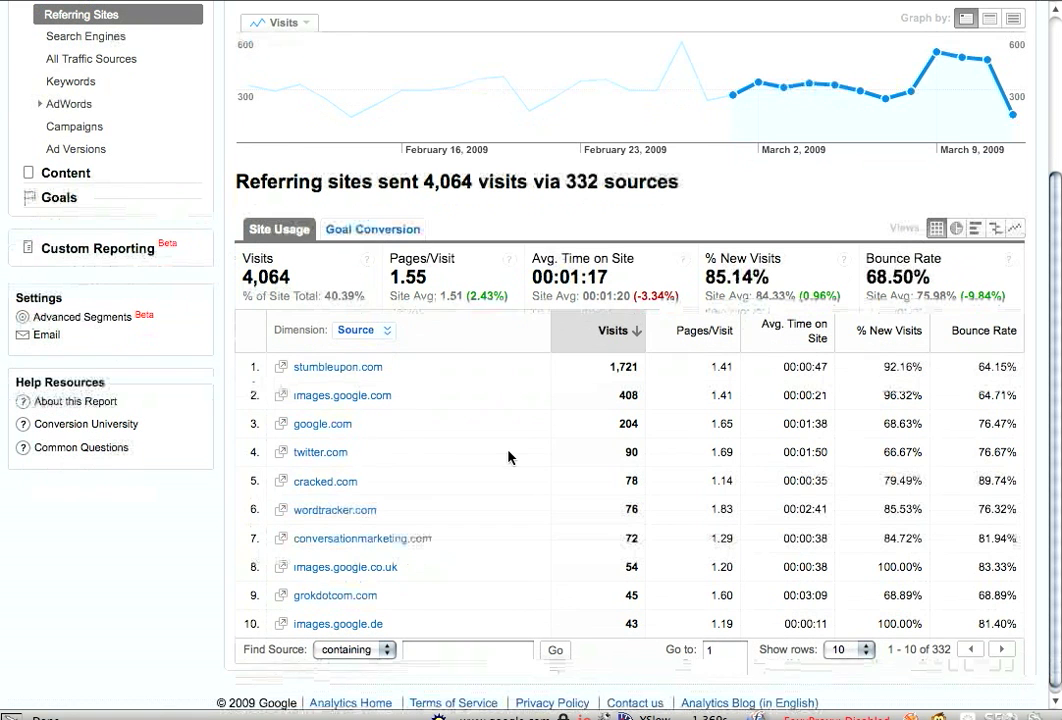
# Step: Drill into cracked.com's referral report: 78 visits via one blog-post referral path
pyautogui.click(341, 484)
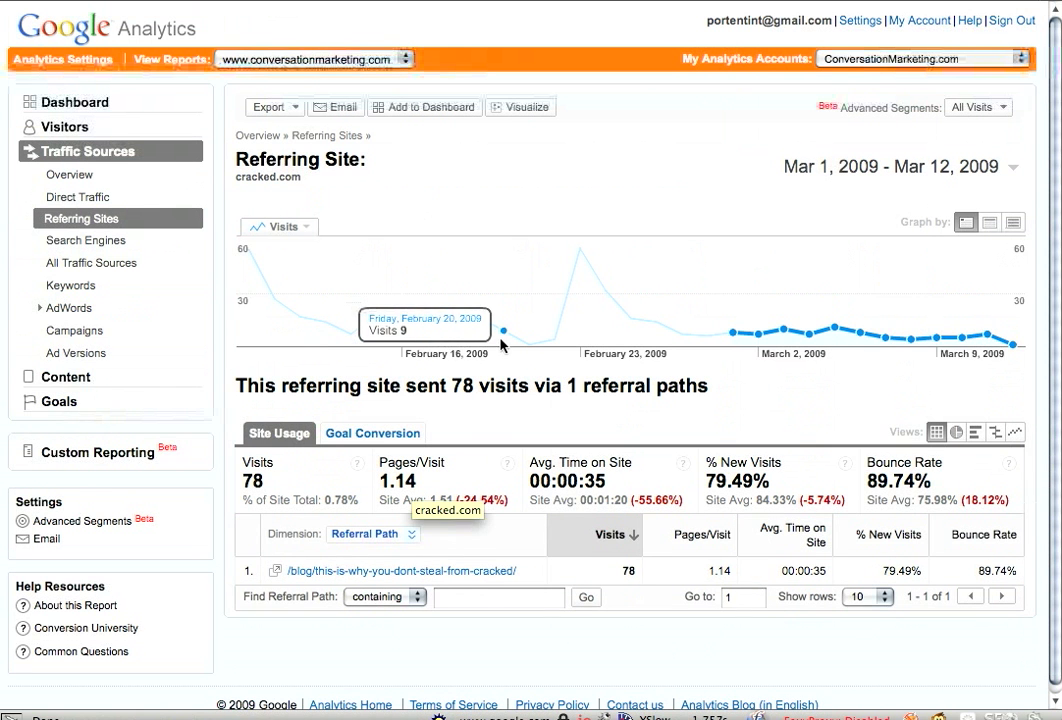
pyautogui.scroll(-1, 490, 431)
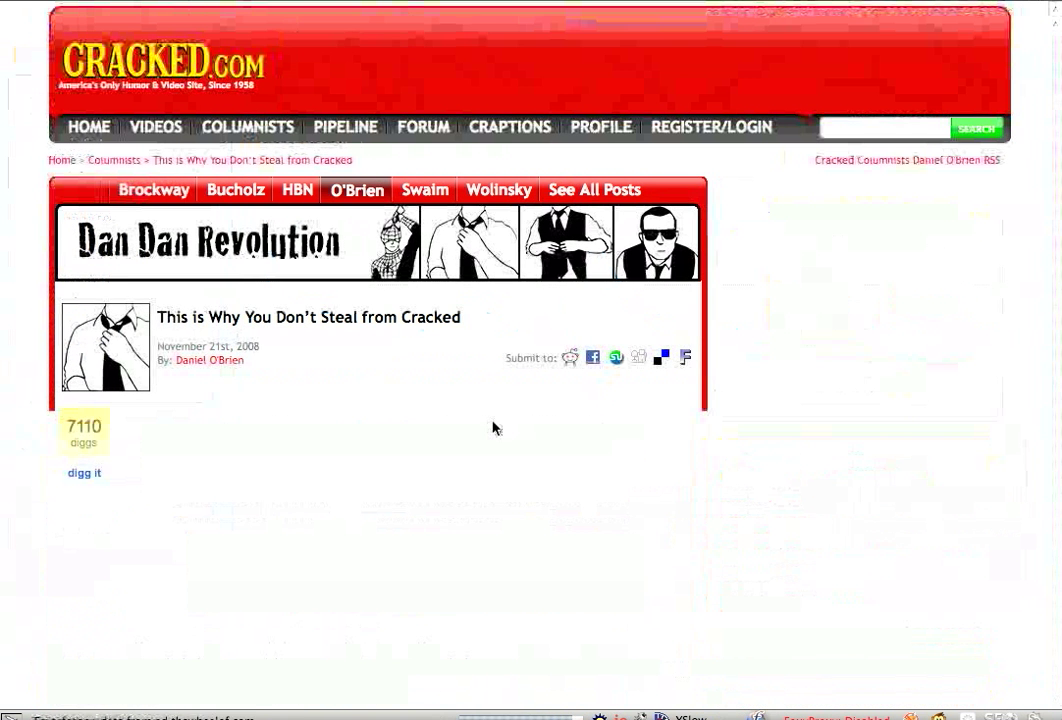
# Step: Read through the Cracked article 'This is Why You Don't Steal from Cracked', then return to the cracked.com report
pyautogui.scroll(-1, 486, 415)
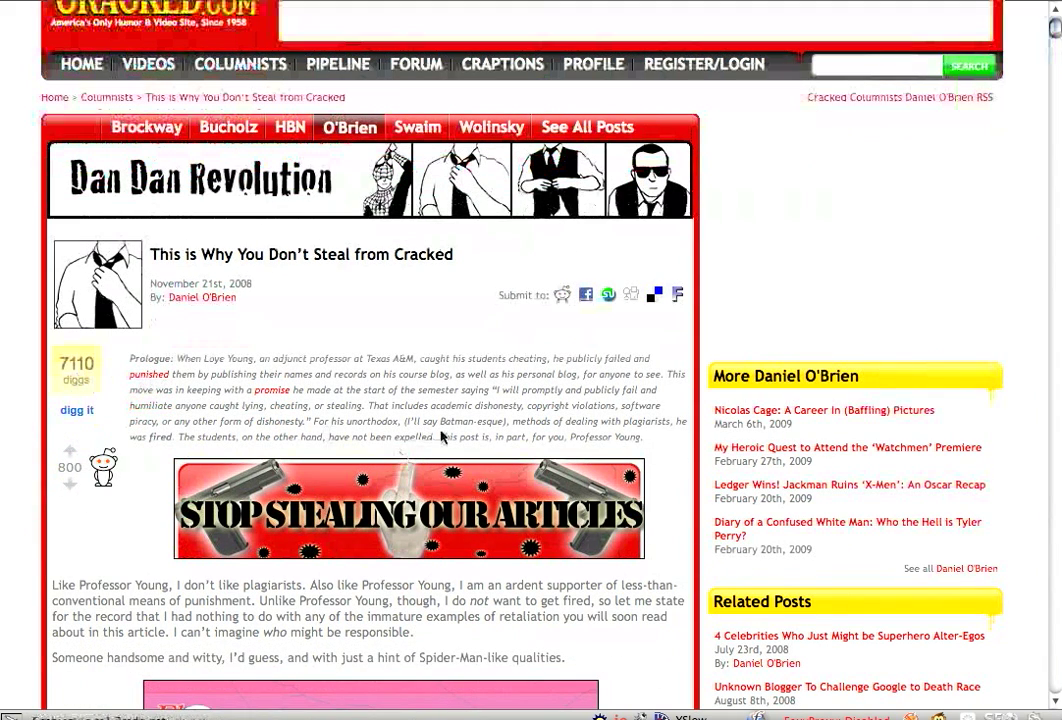
pyautogui.scroll(-9, 441, 436)
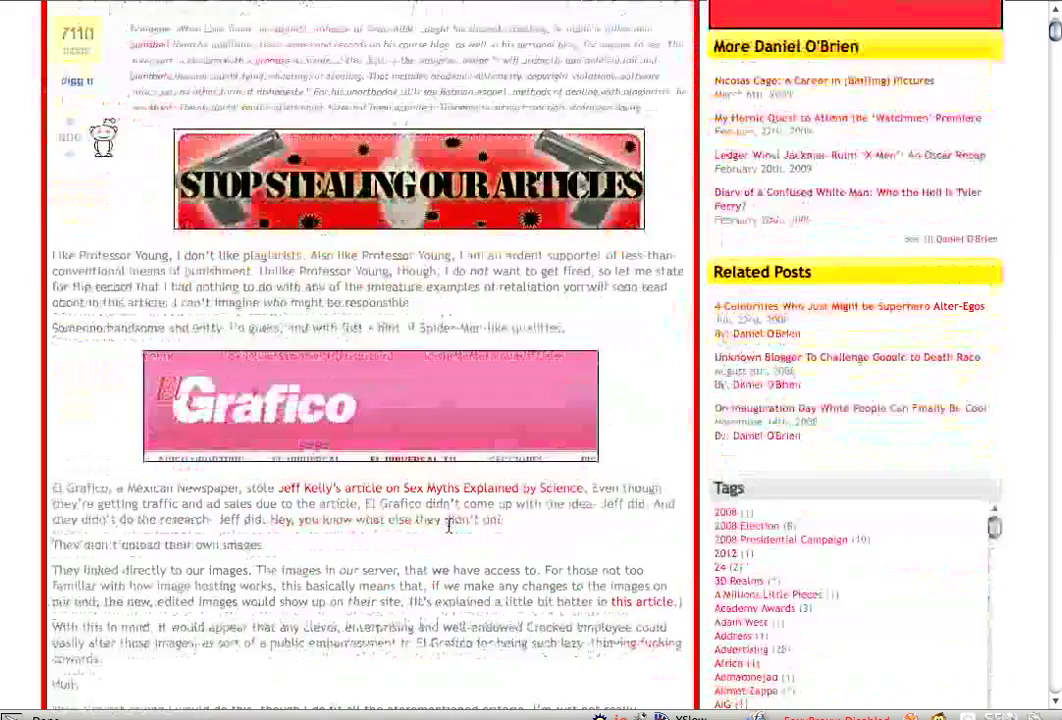
pyautogui.scroll(-6, 449, 527)
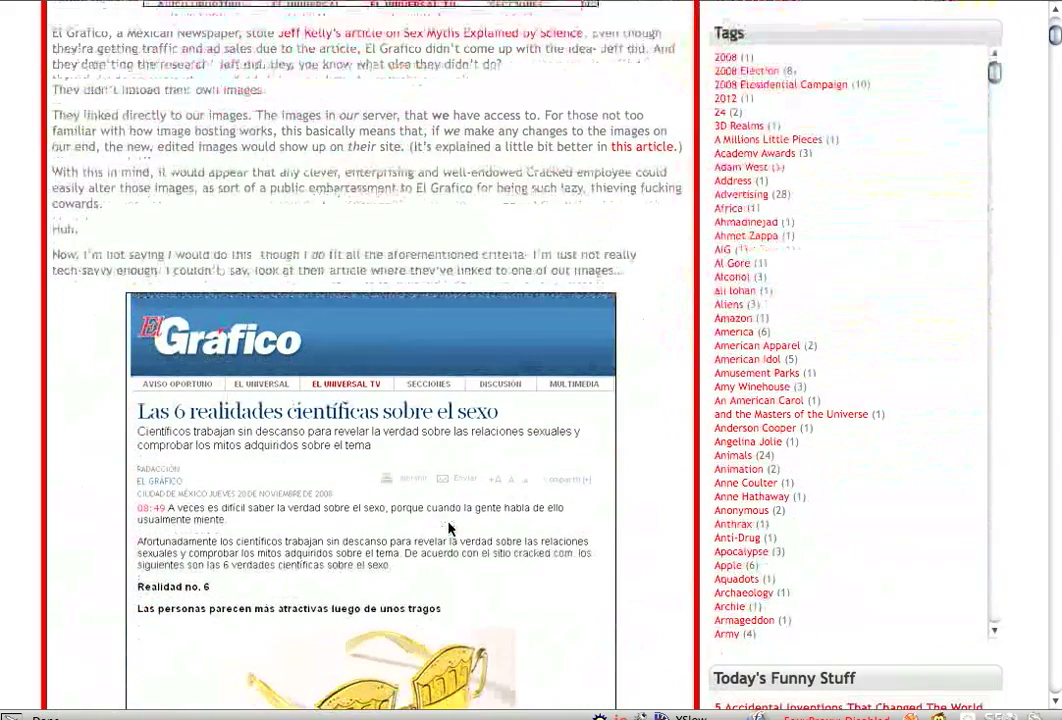
pyautogui.scroll(-7, 449, 527)
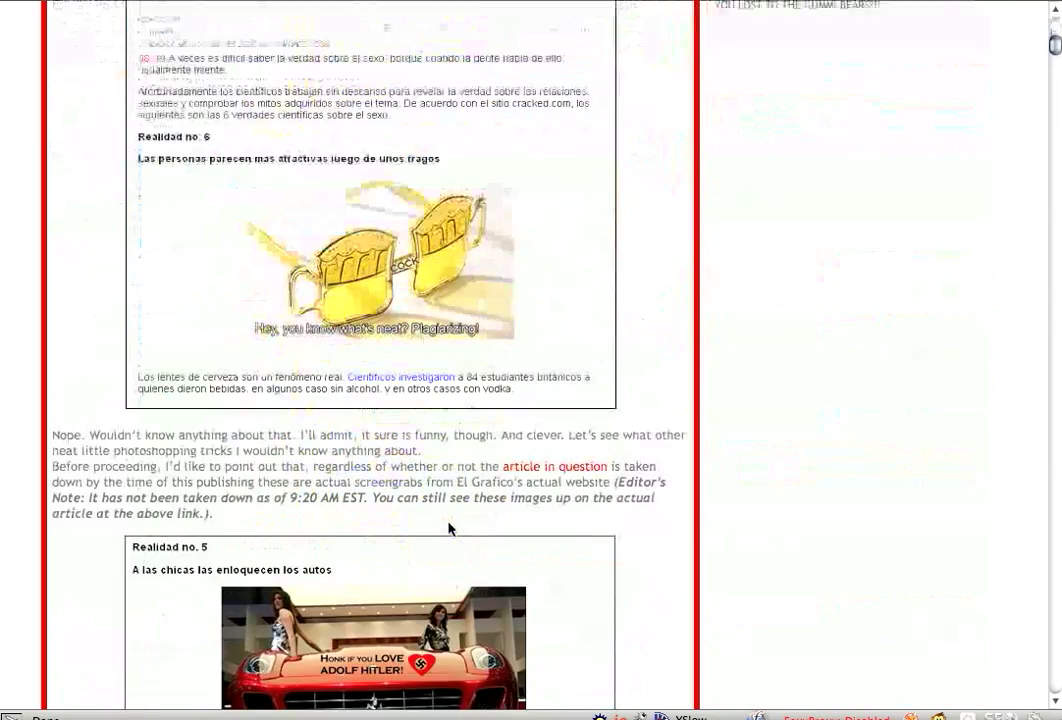
pyautogui.scroll(-13, 449, 527)
pyautogui.scroll(-2, 646, 497)
pyautogui.scroll(-18, 646, 497)
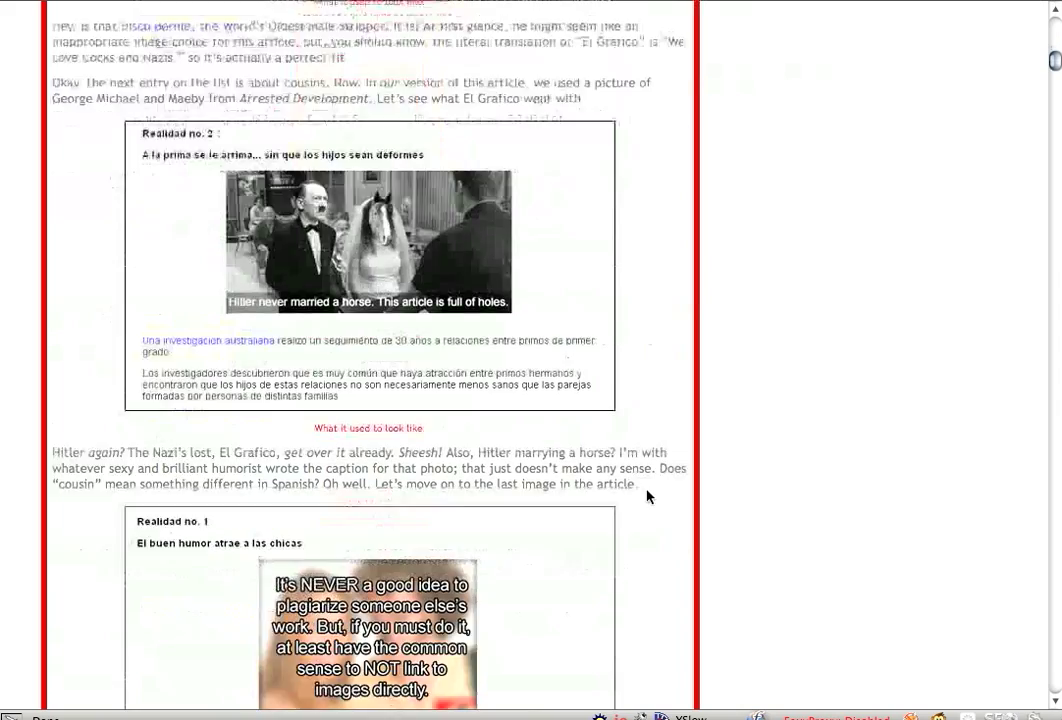
pyautogui.scroll(-10, 646, 497)
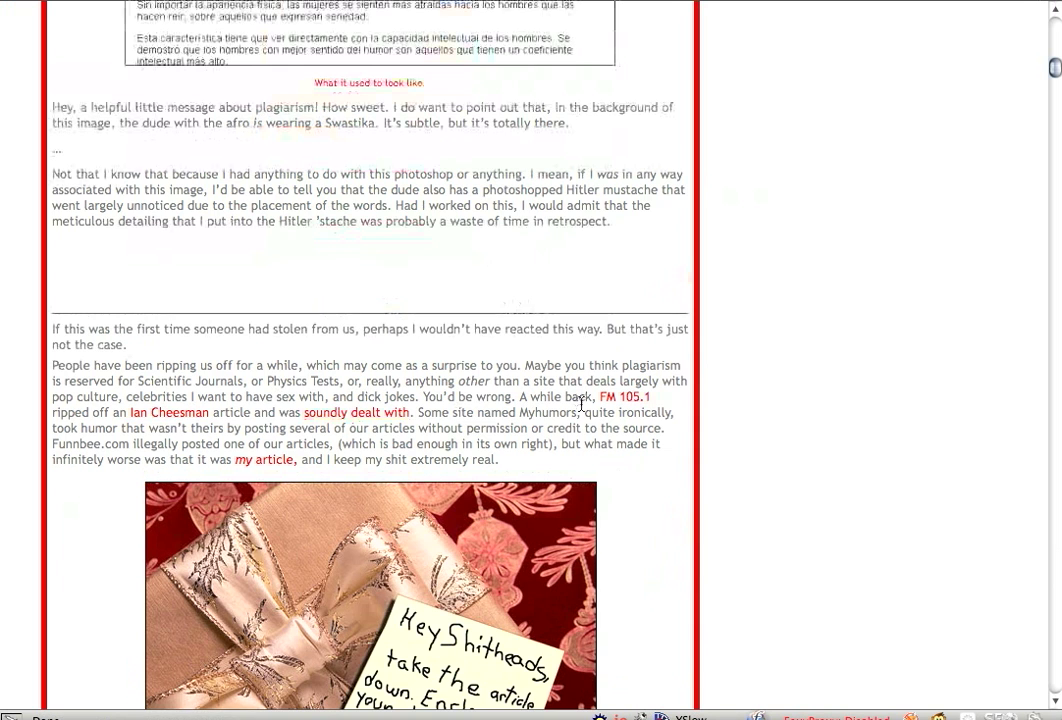
pyautogui.scroll(-8, 644, 568)
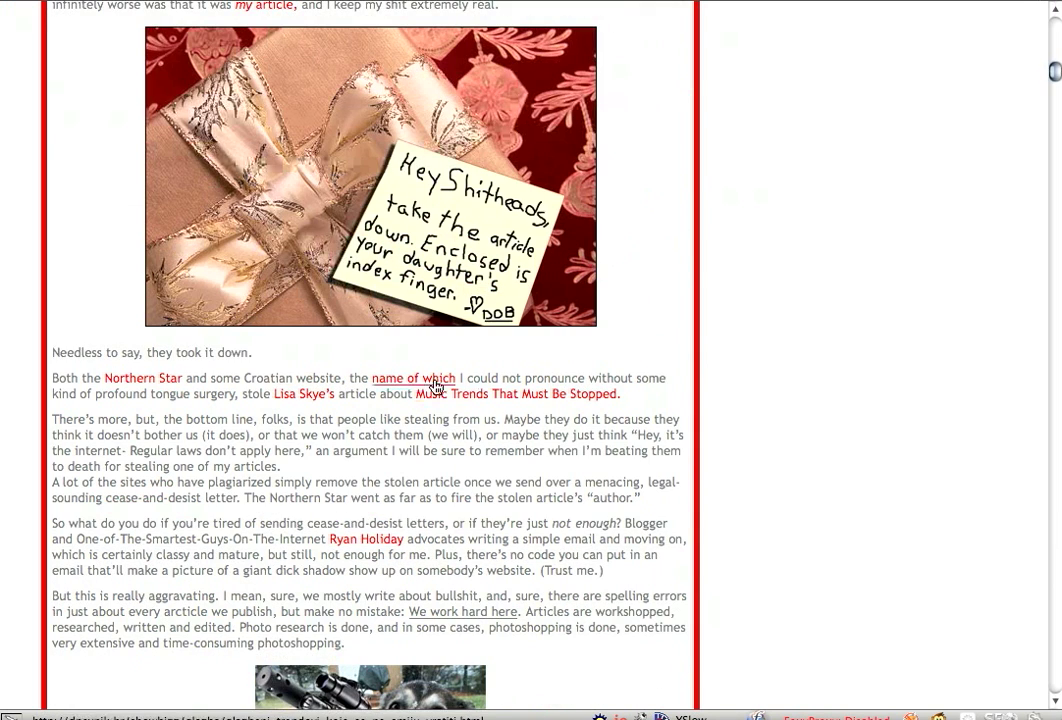
pyautogui.scroll(-3, 422, 503)
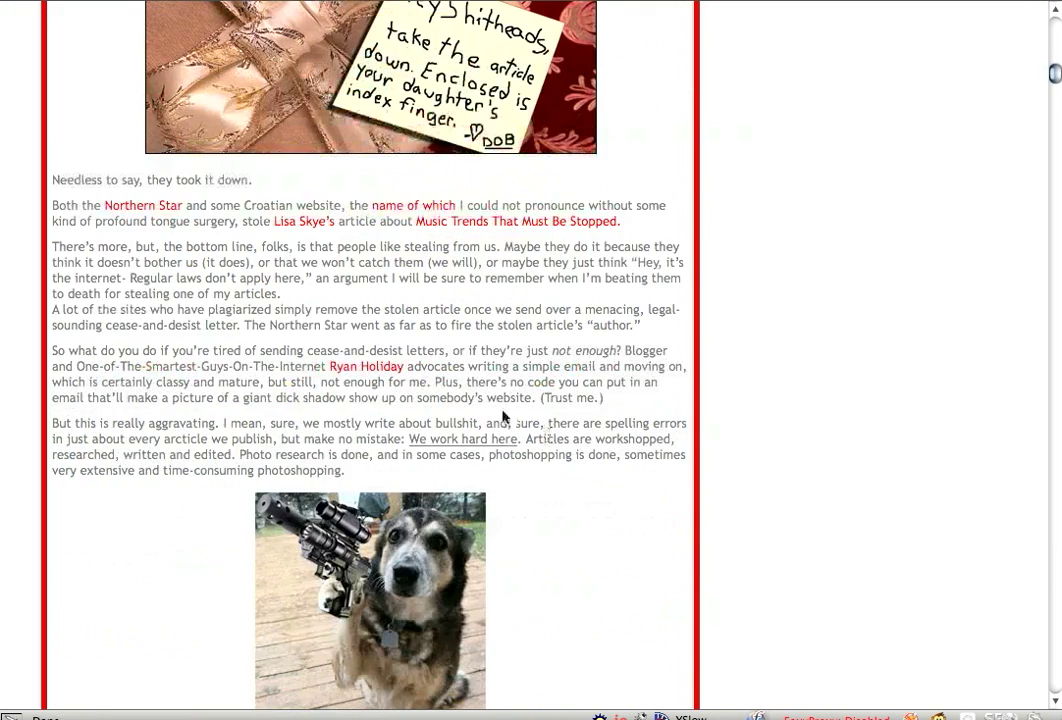
pyautogui.scroll(-9, 571, 460)
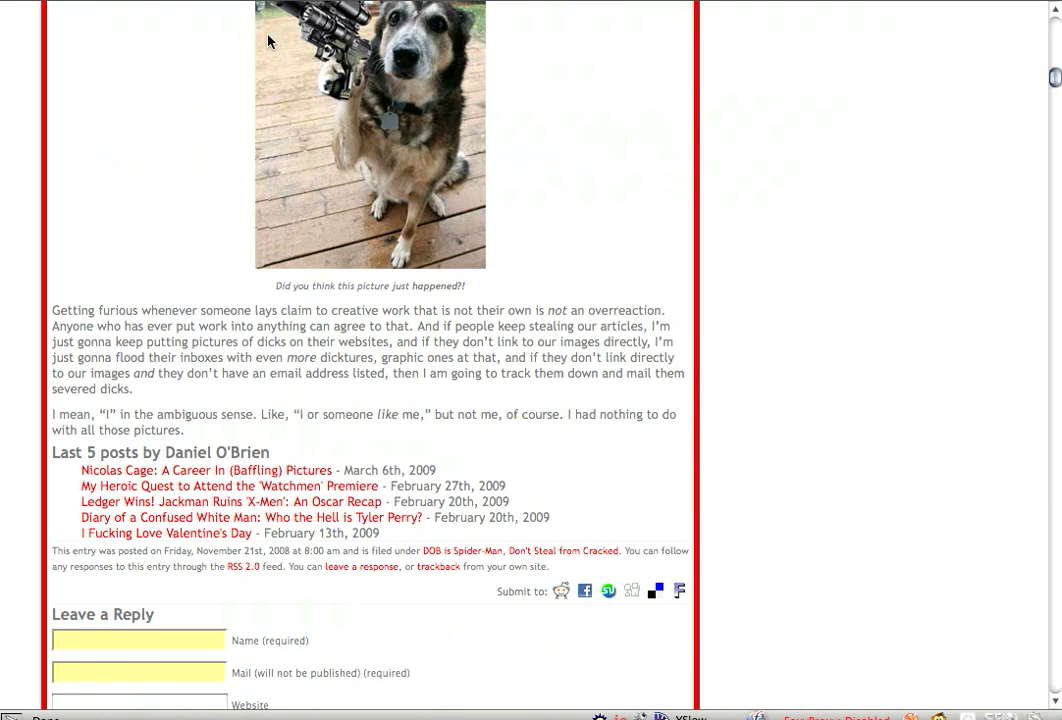
pyautogui.scroll(6, 178, 249)
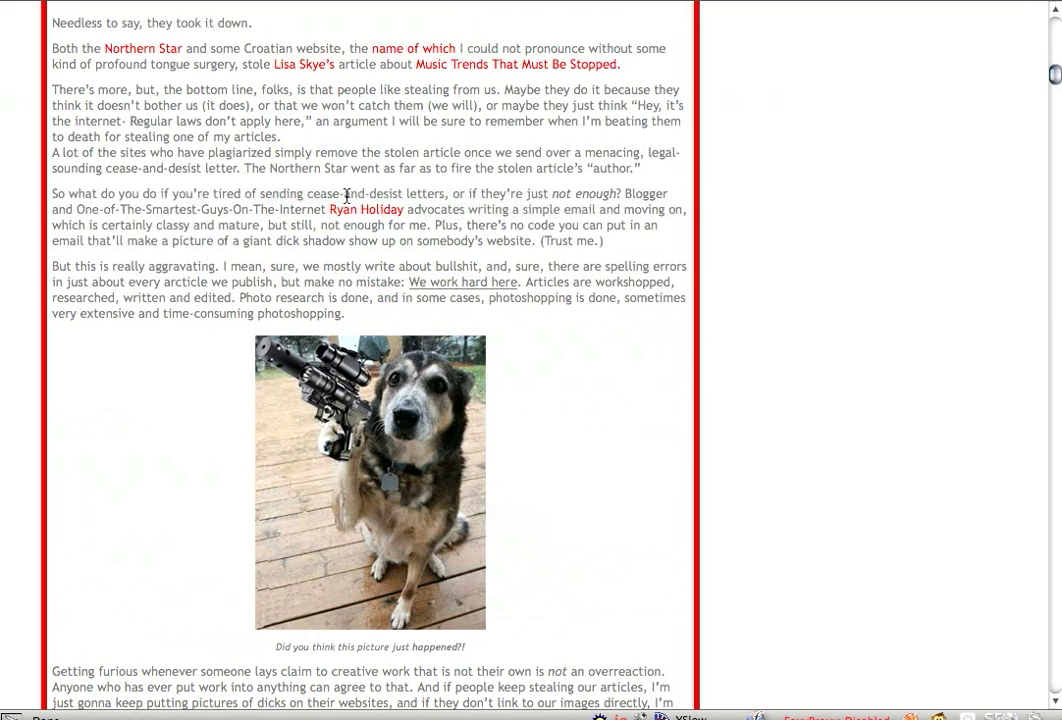
pyautogui.scroll(20, 305, 197)
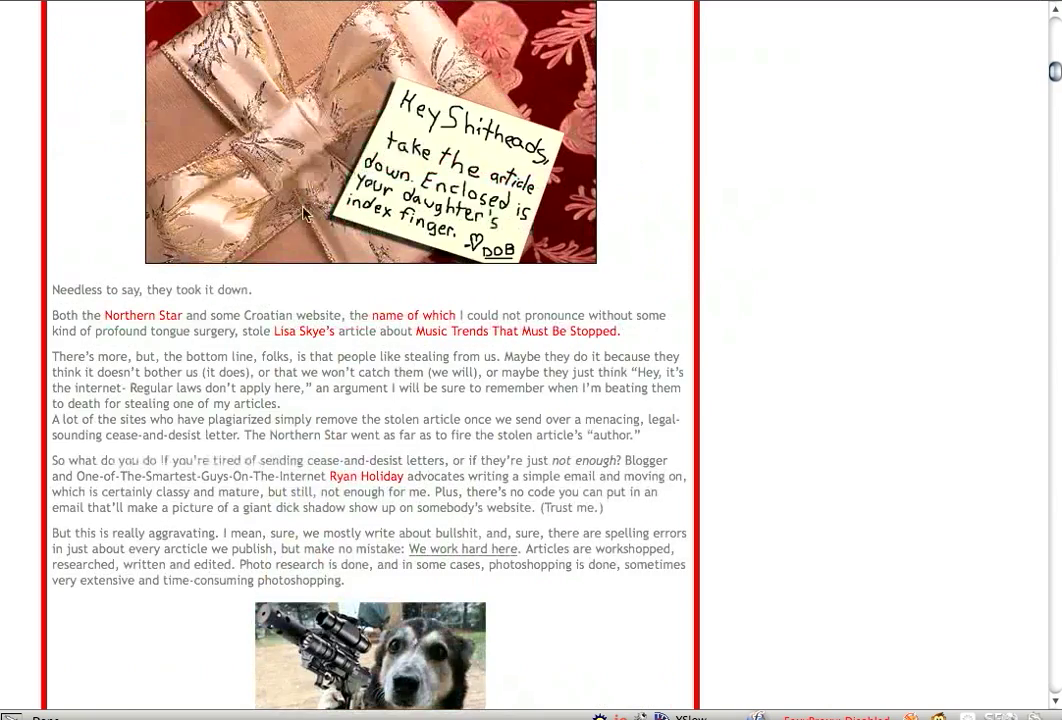
pyautogui.scroll(20, 268, 257)
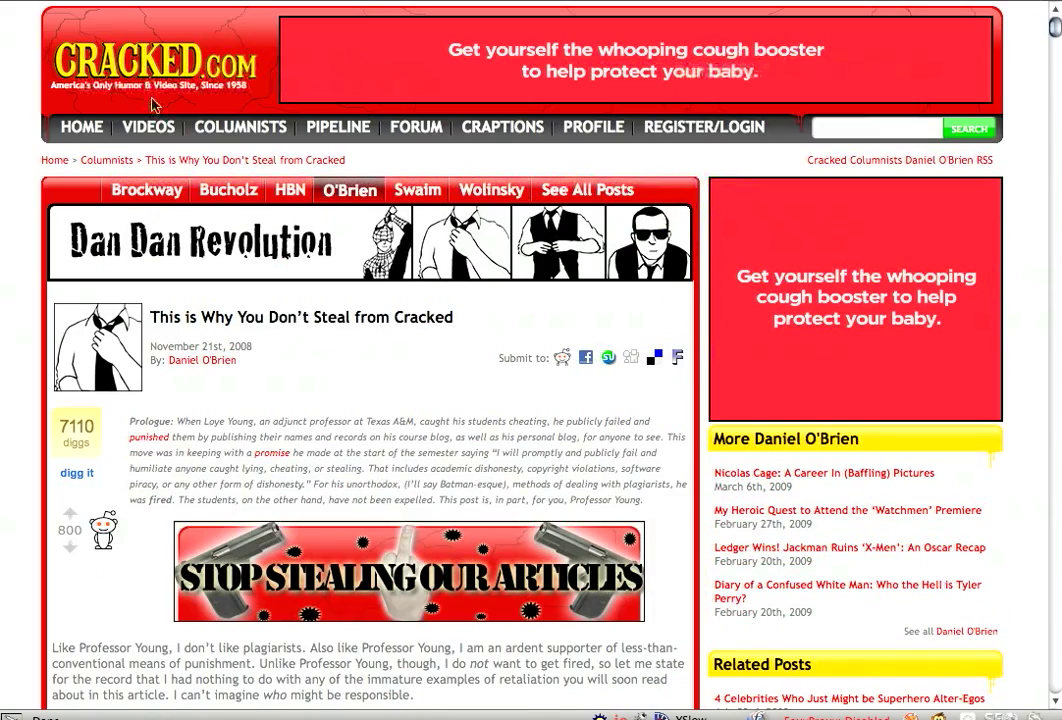
pyautogui.click(42, 1)
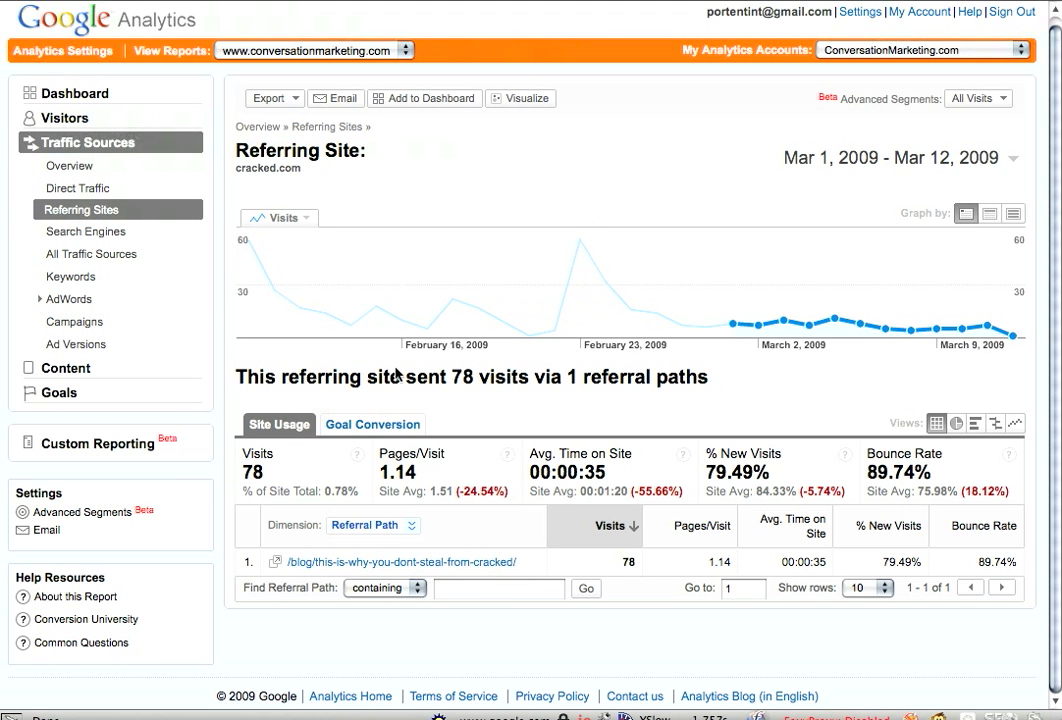
pyautogui.moveTo(347, 353)
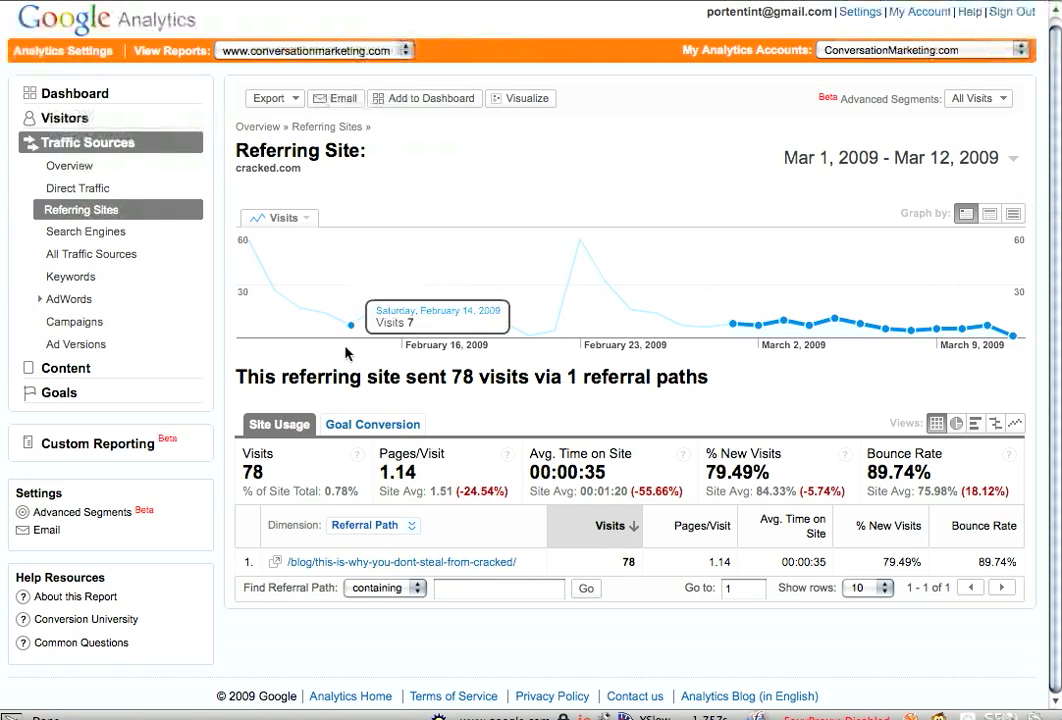
pyautogui.click(44, 210)
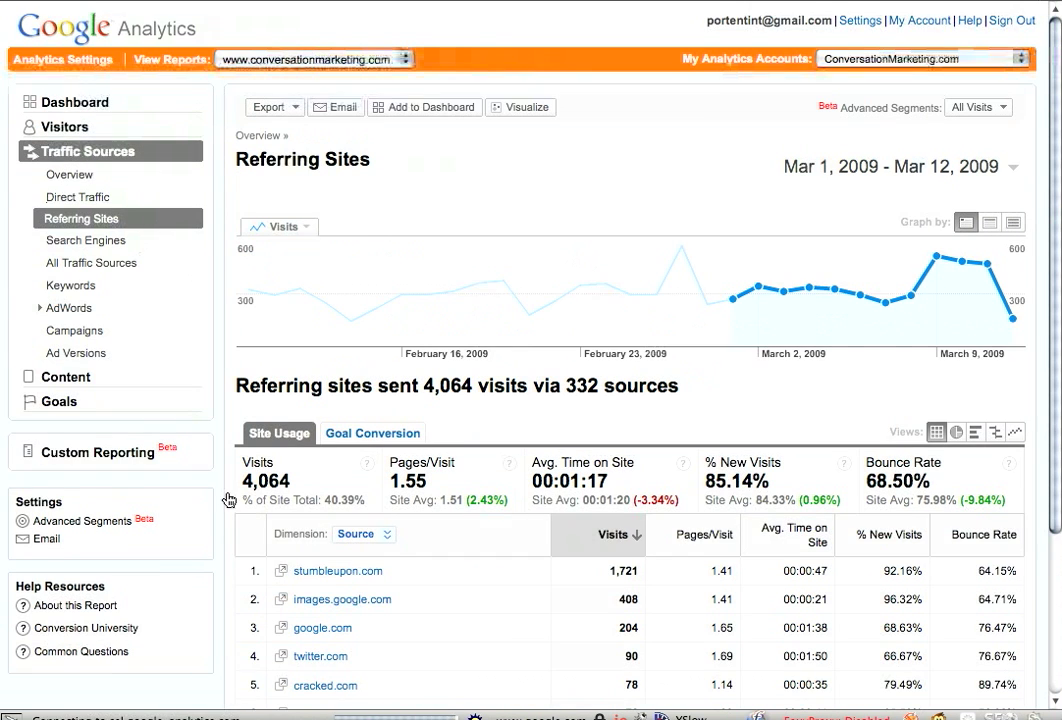
pyautogui.scroll(-2, 355, 605)
pyautogui.click(340, 608)
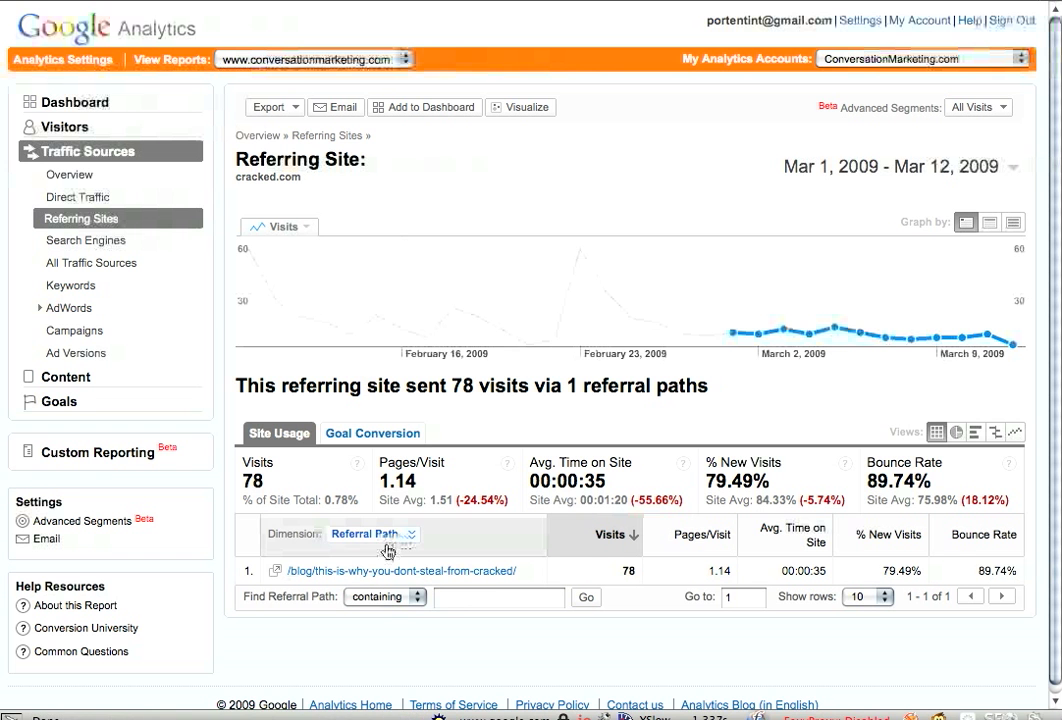
# Step: Break cracked.com visits down by Landing Page and open the Stop Plagiarism in 3 Easy Steps post
pyautogui.scroll(-1, 455, 507)
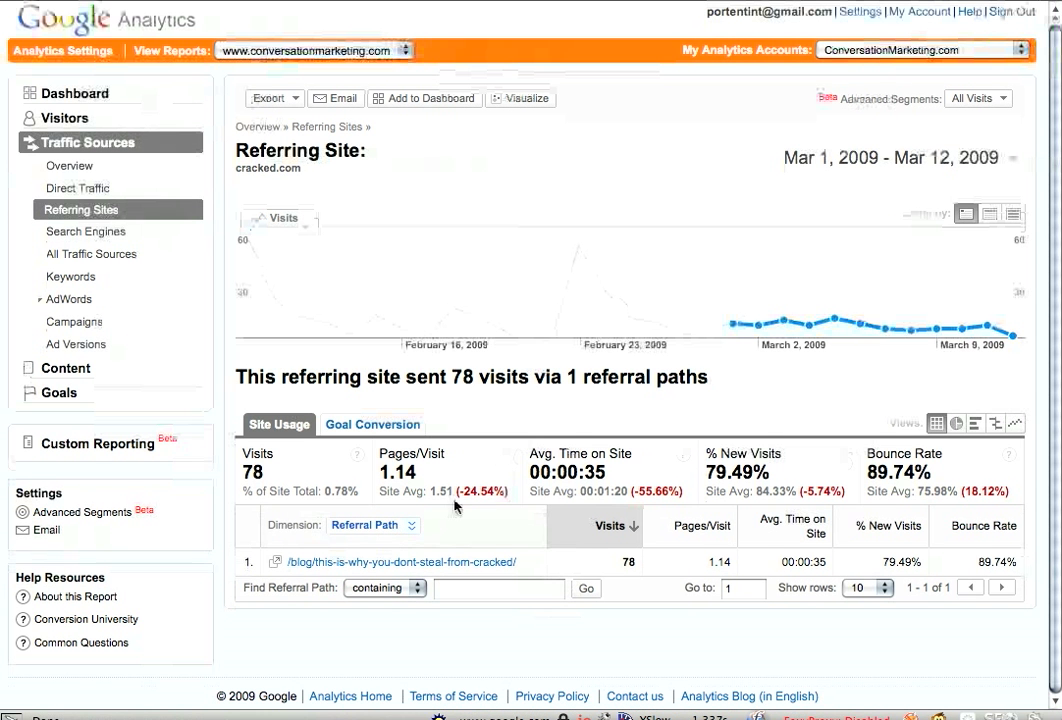
pyautogui.click(410, 525)
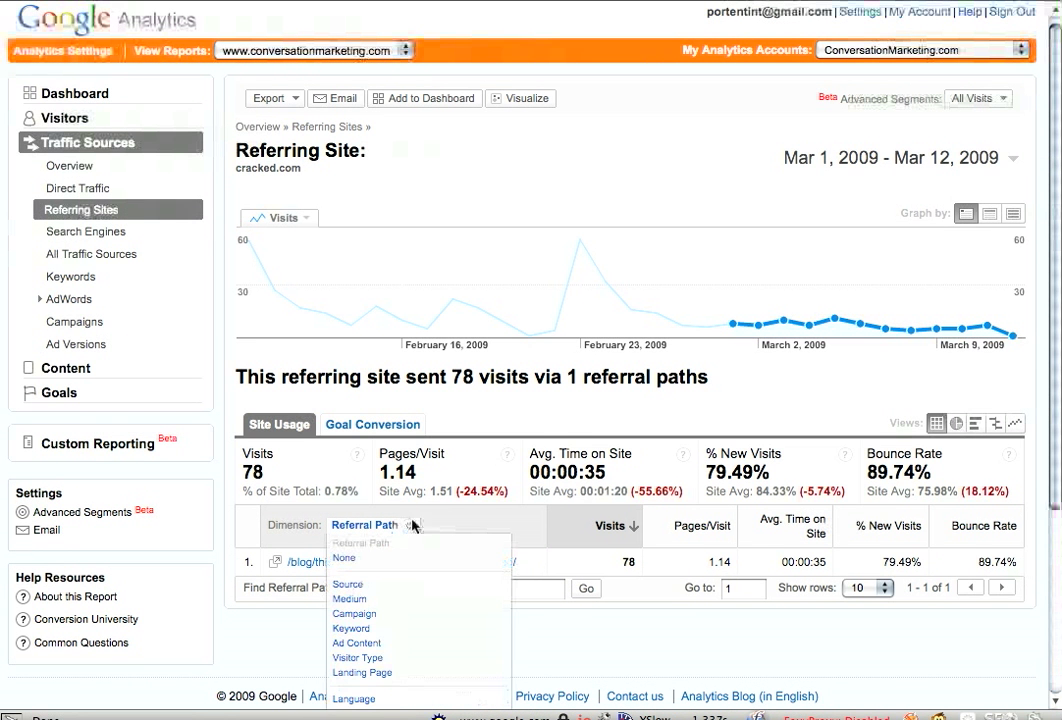
pyautogui.click(378, 673)
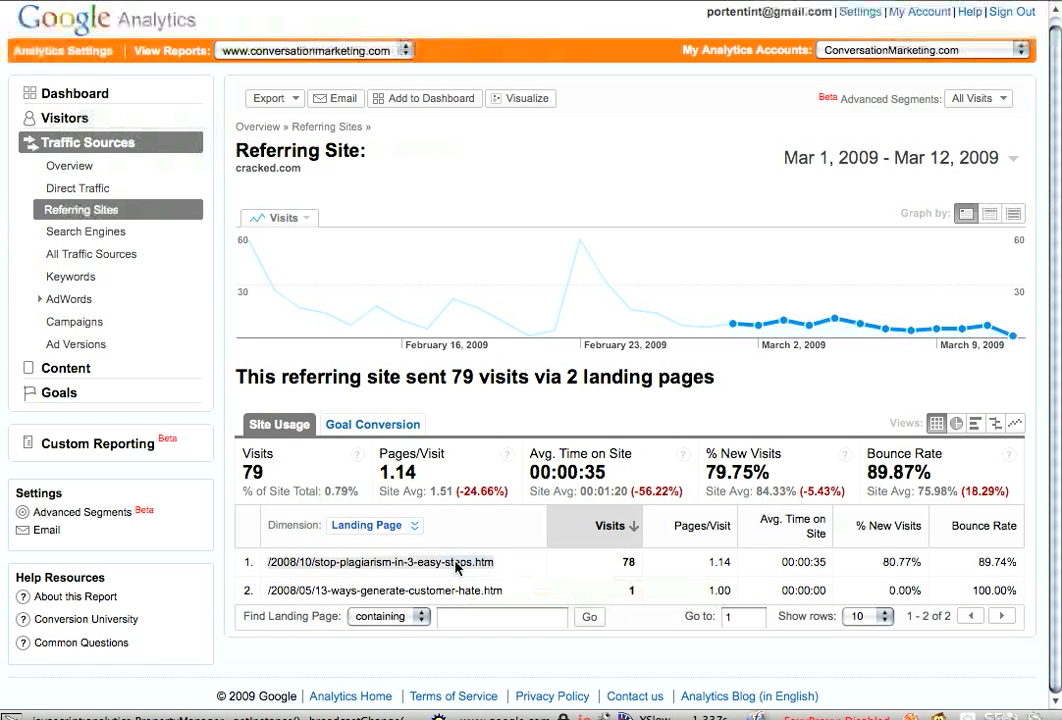
pyautogui.click(456, 566)
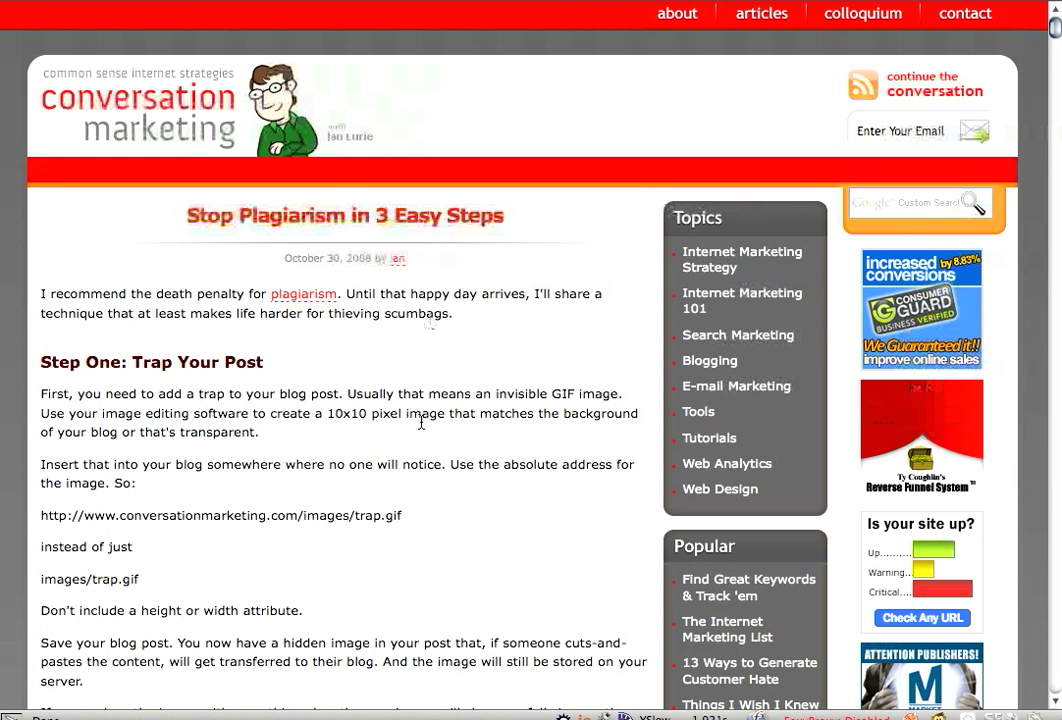
# Step: Read the Stop Plagiarism in 3 Easy Steps post down to the bottom and back up
pyautogui.scroll(-10, 433, 408)
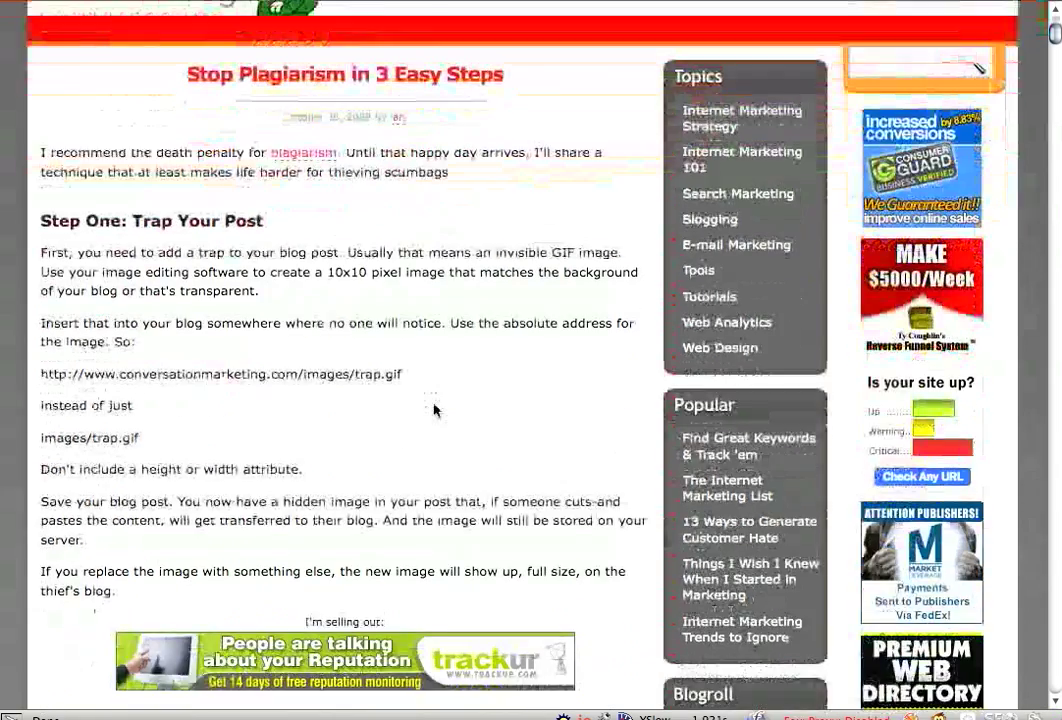
pyautogui.scroll(-6, 433, 408)
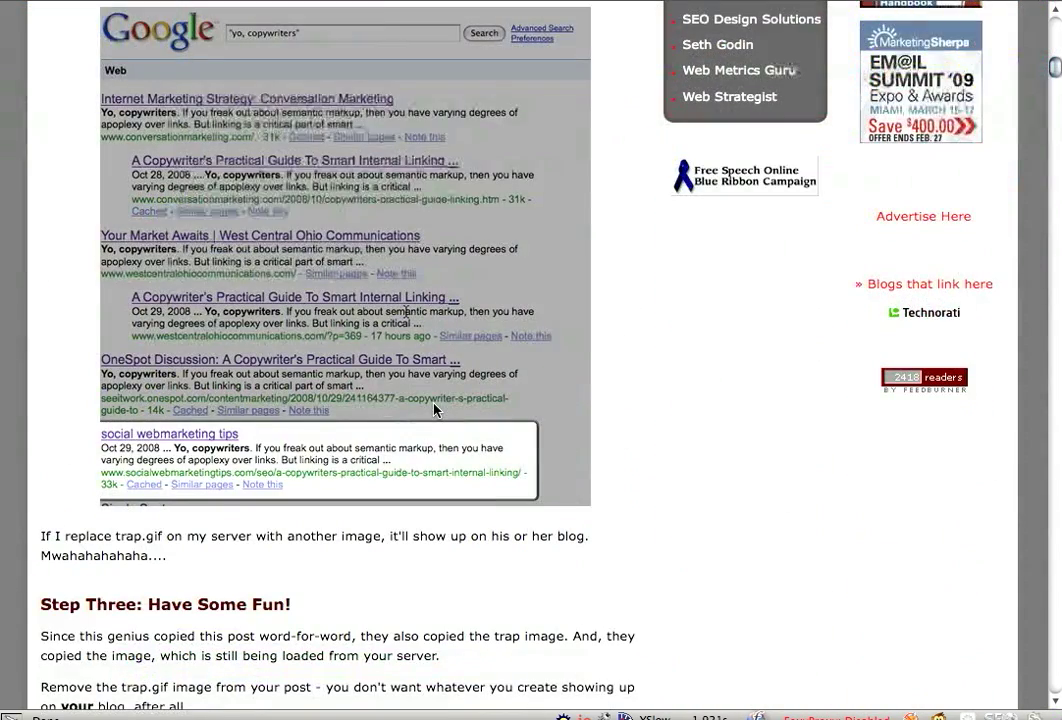
pyautogui.scroll(-4, 433, 408)
pyautogui.scroll(-11, 434, 408)
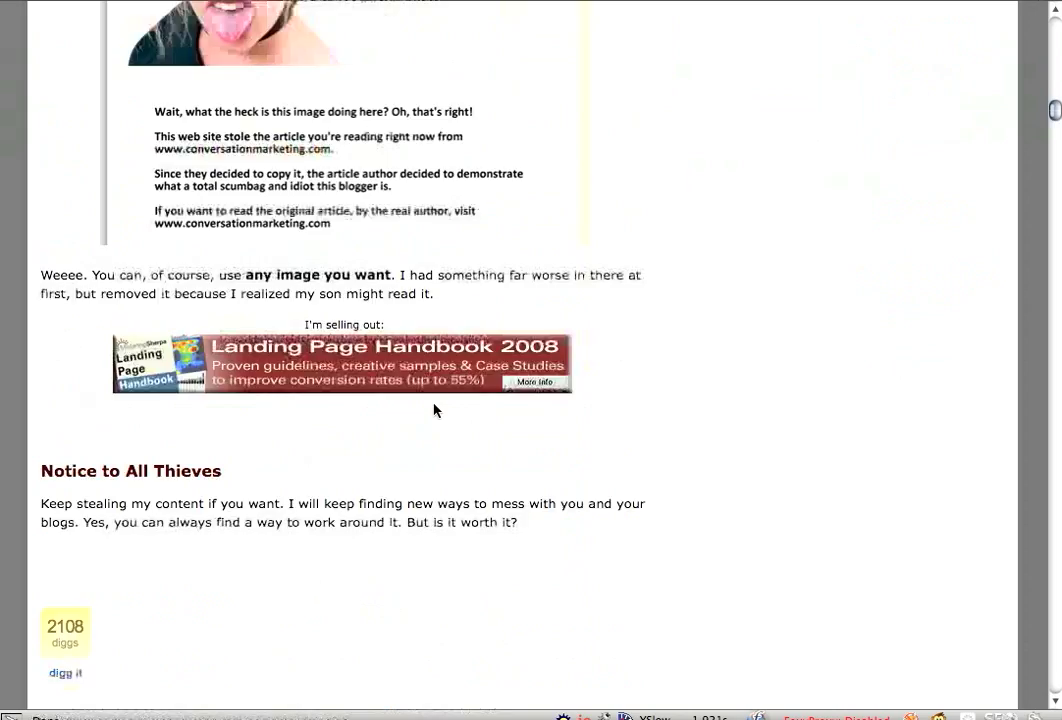
pyautogui.scroll(20, 934, 206)
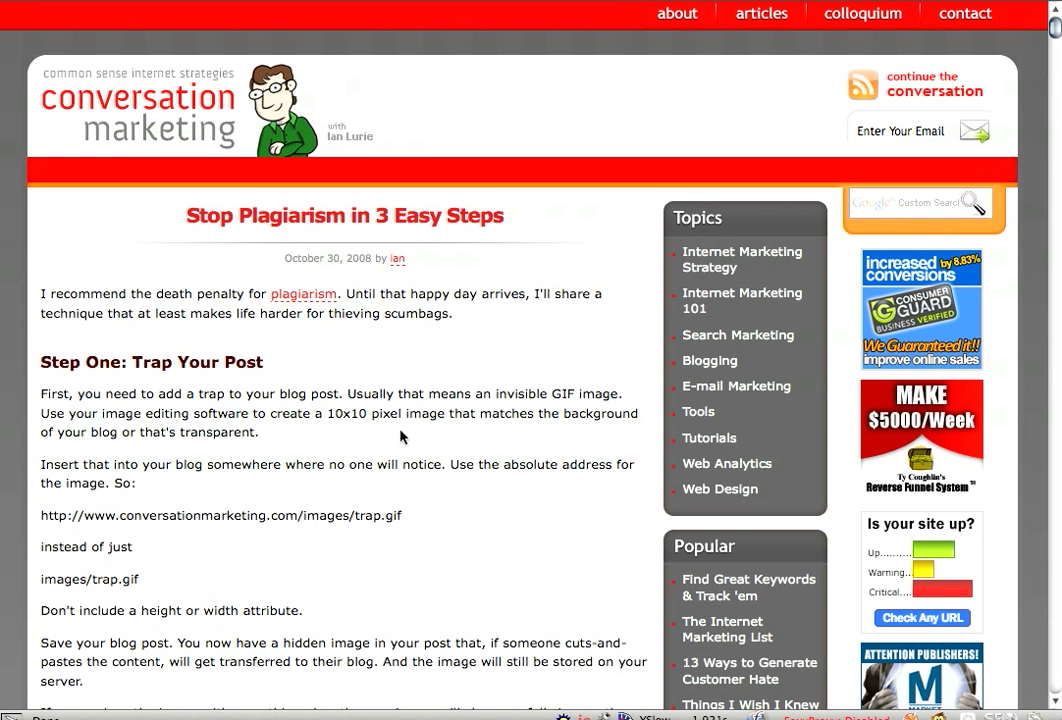
pyautogui.scroll(-1, 400, 436)
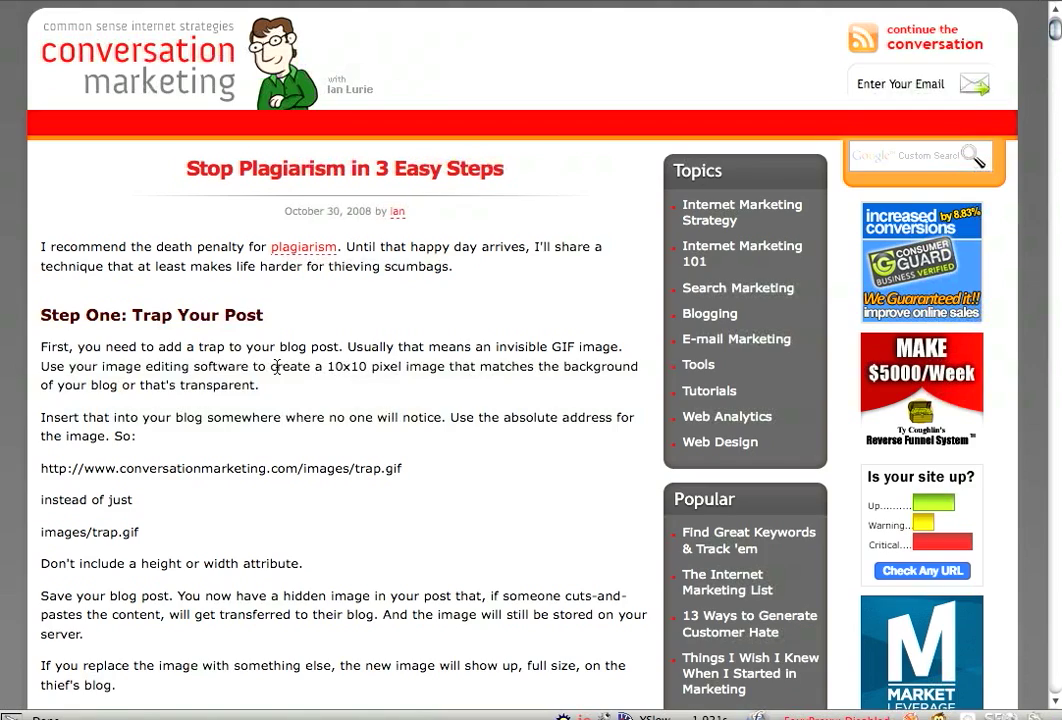
pyautogui.scroll(-15, 296, 396)
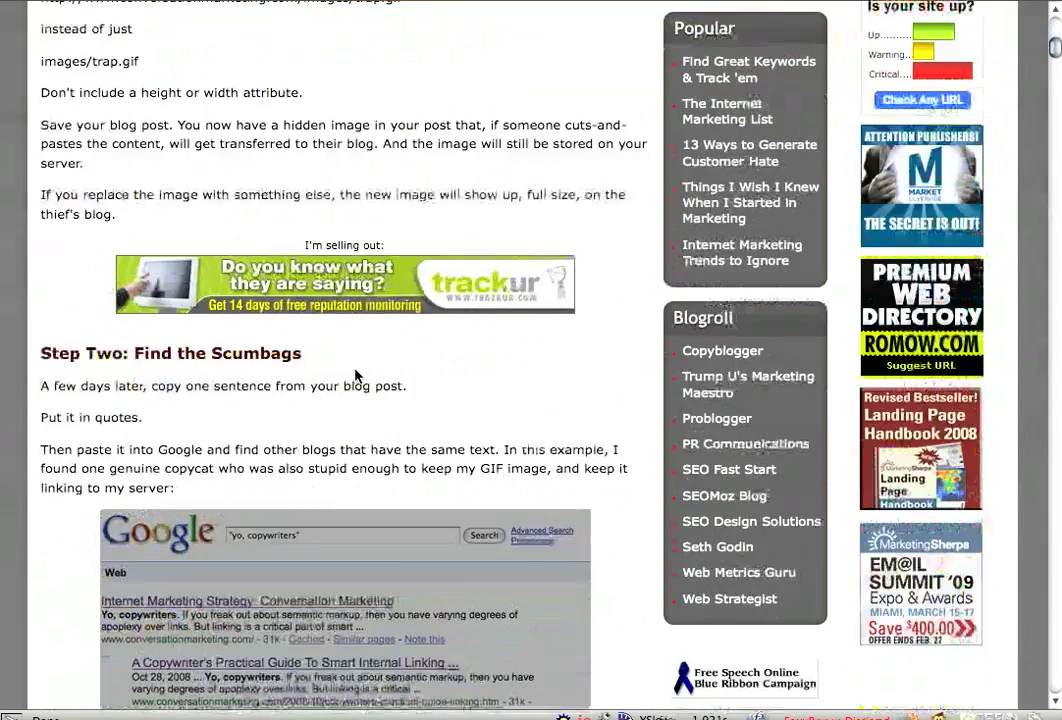
pyautogui.scroll(-20, 355, 375)
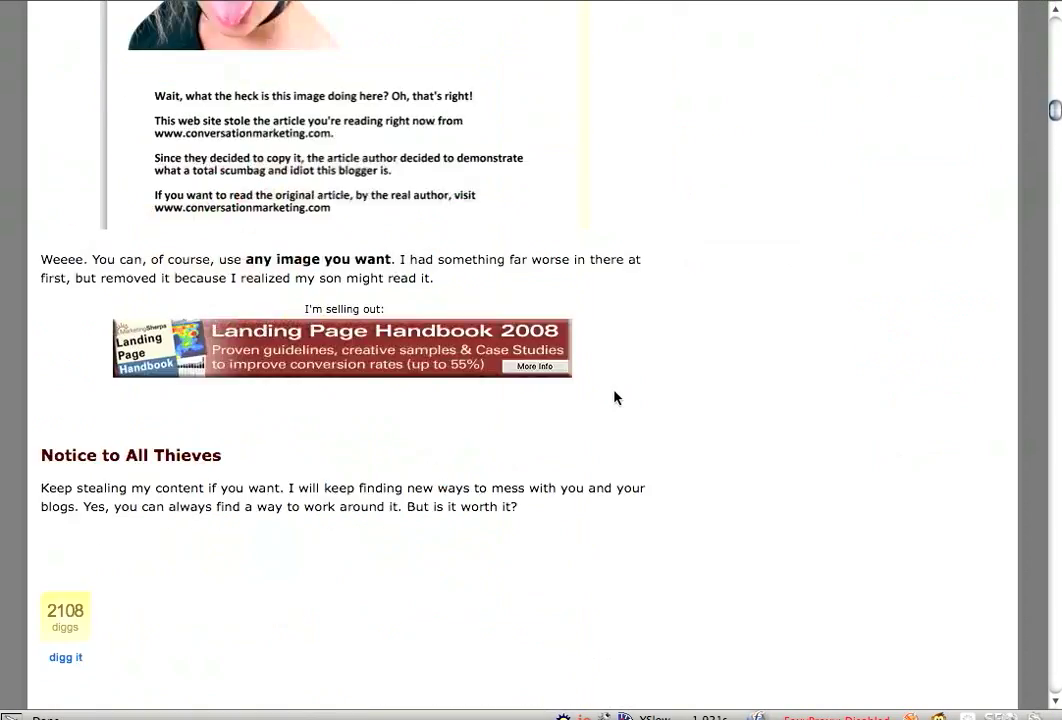
pyautogui.scroll(-3, 614, 398)
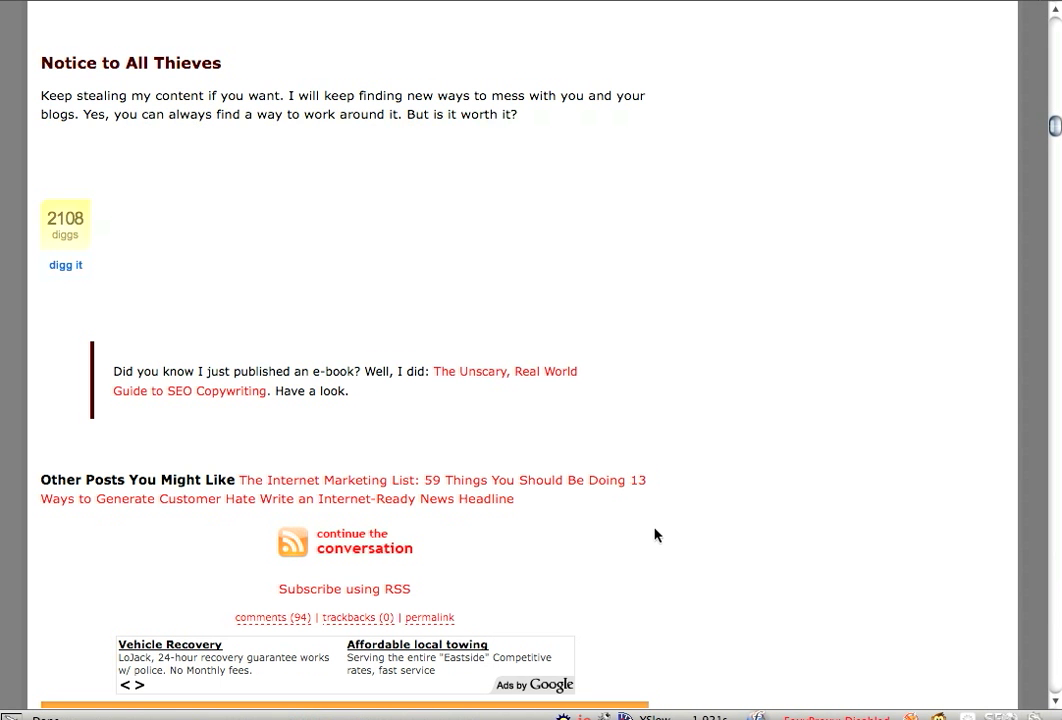
pyautogui.scroll(20, 654, 535)
pyautogui.scroll(20, 654, 535)
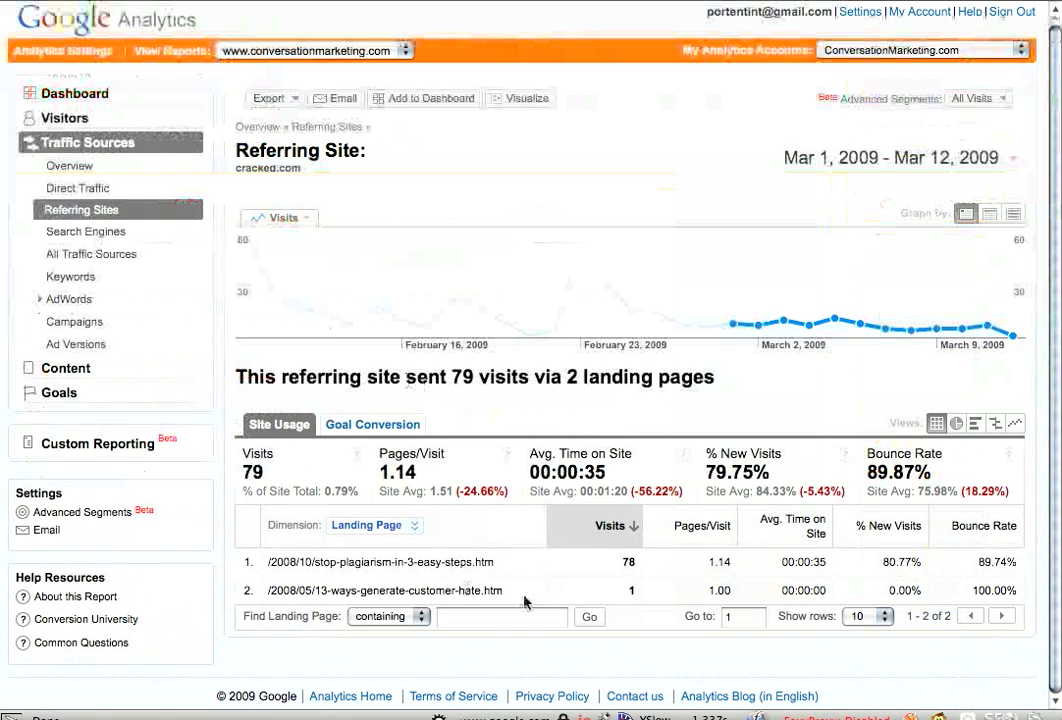
# Step: Split cracked.com visits by Visitor Type (63 new, 16 returning), revert to Referral Path, and return to Referring Sites
pyautogui.click(413, 525)
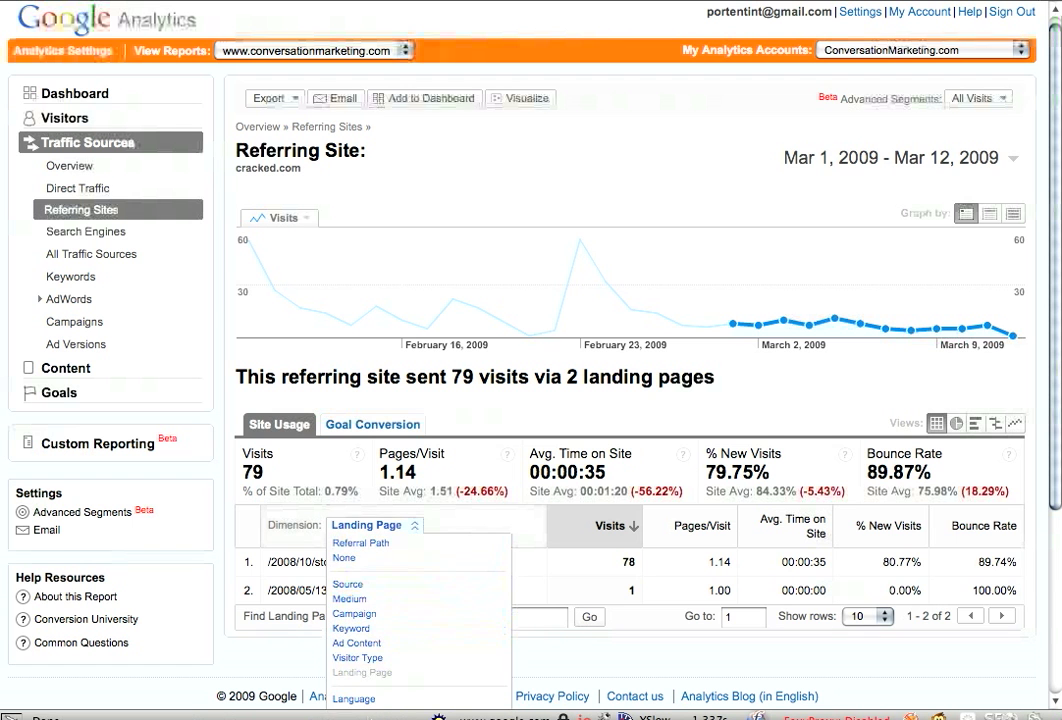
pyautogui.click(371, 658)
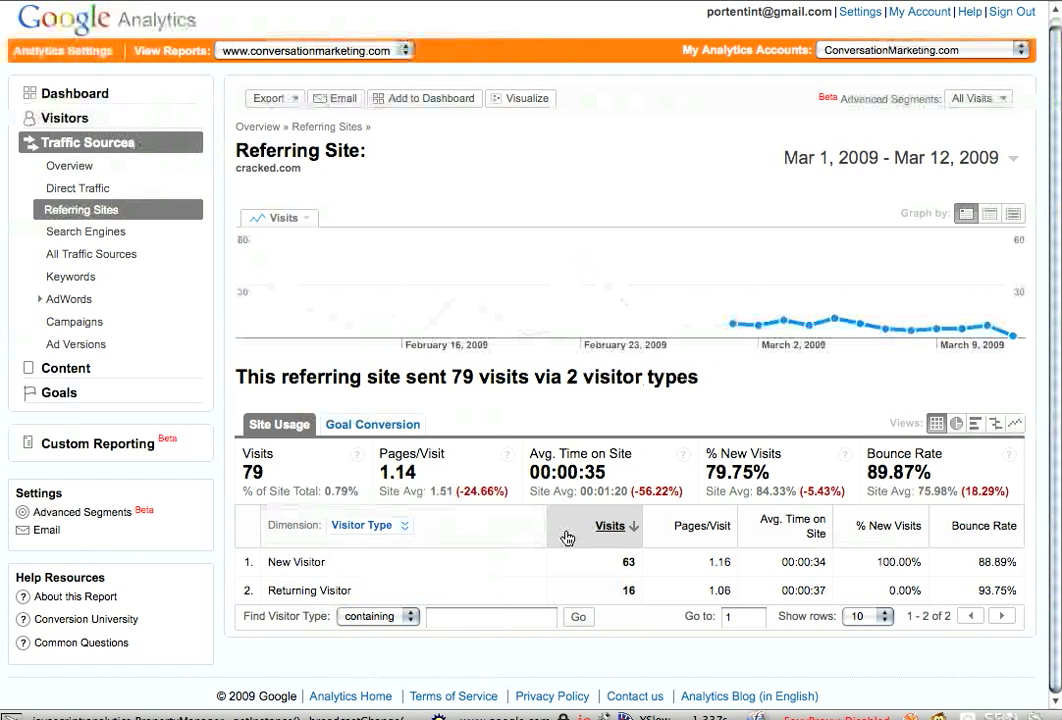
pyautogui.click(405, 526)
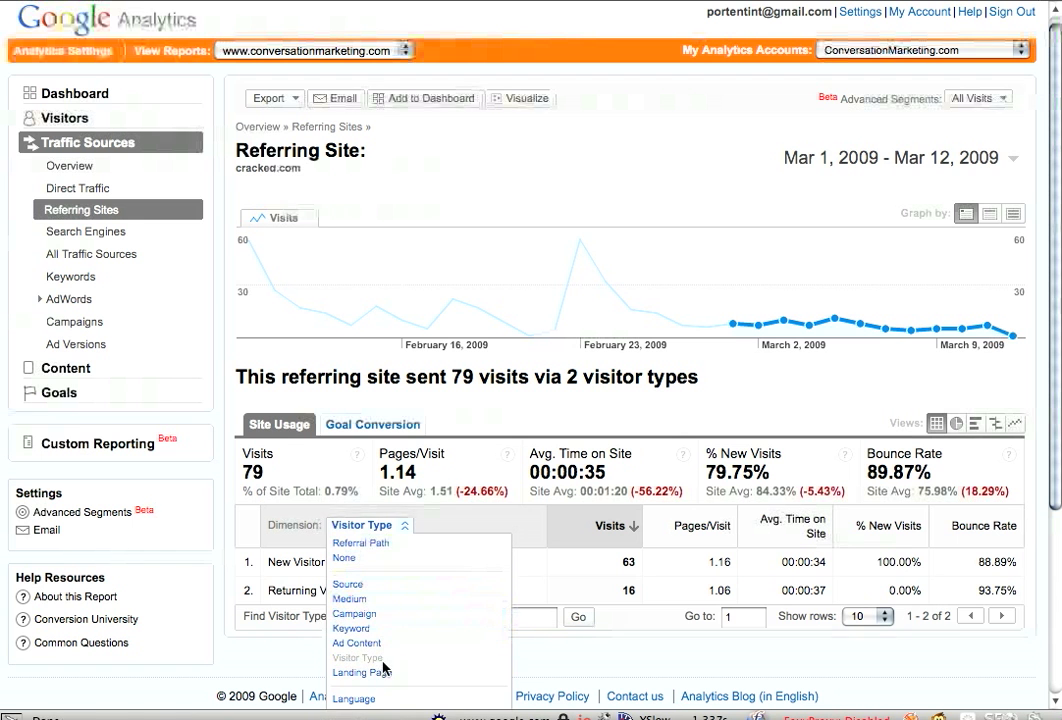
pyautogui.click(382, 549)
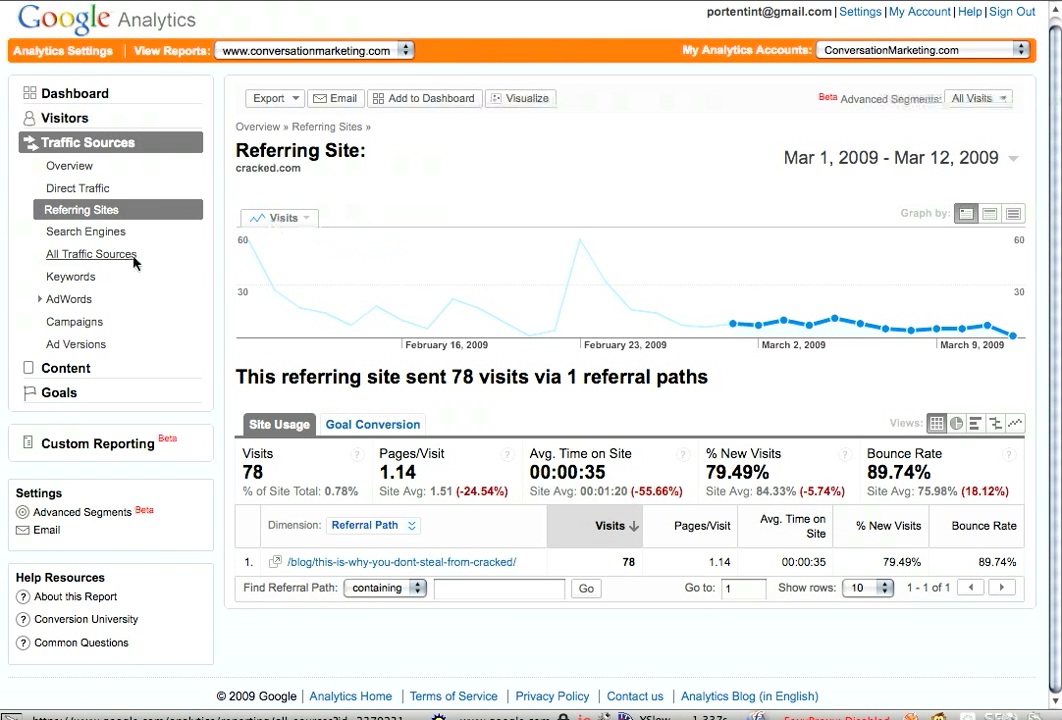
pyautogui.click(97, 209)
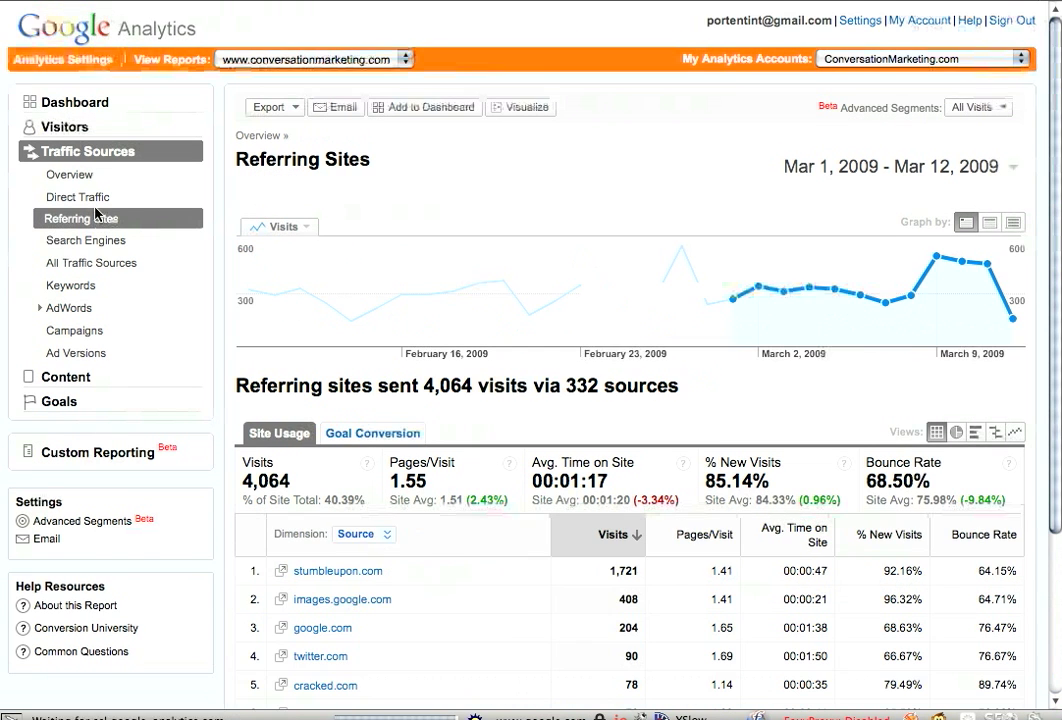
# Step: Open stumbleupon.com's report: 1,721 visits via 11 referral paths, led by /refer.php with 1,677
pyautogui.scroll(-2, 529, 606)
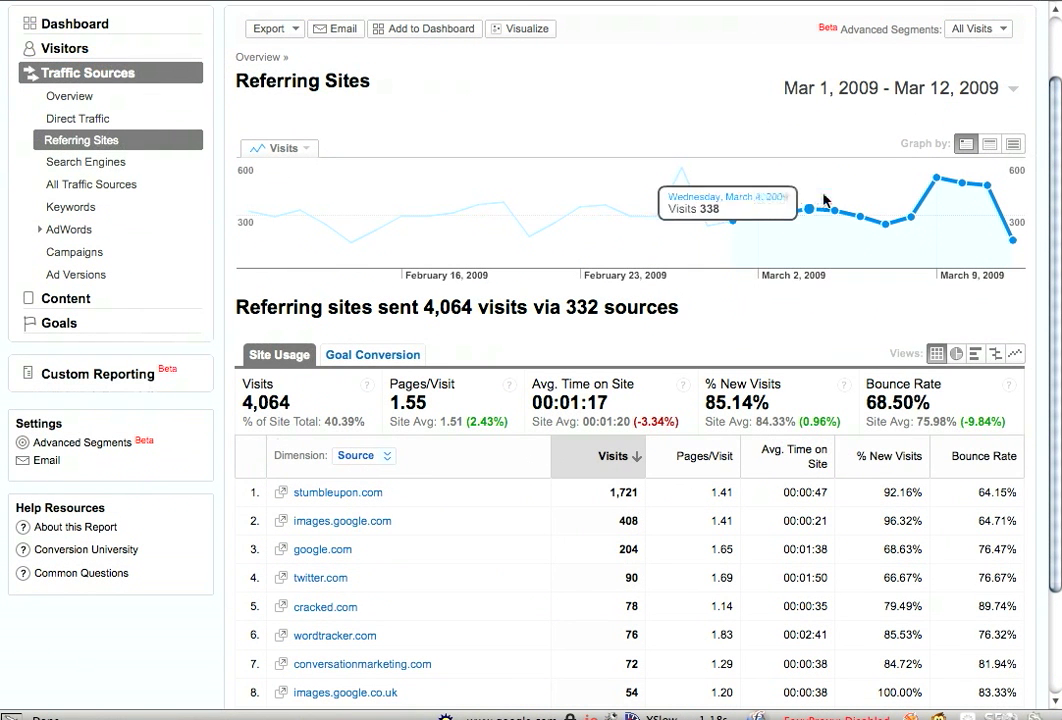
pyautogui.click(349, 497)
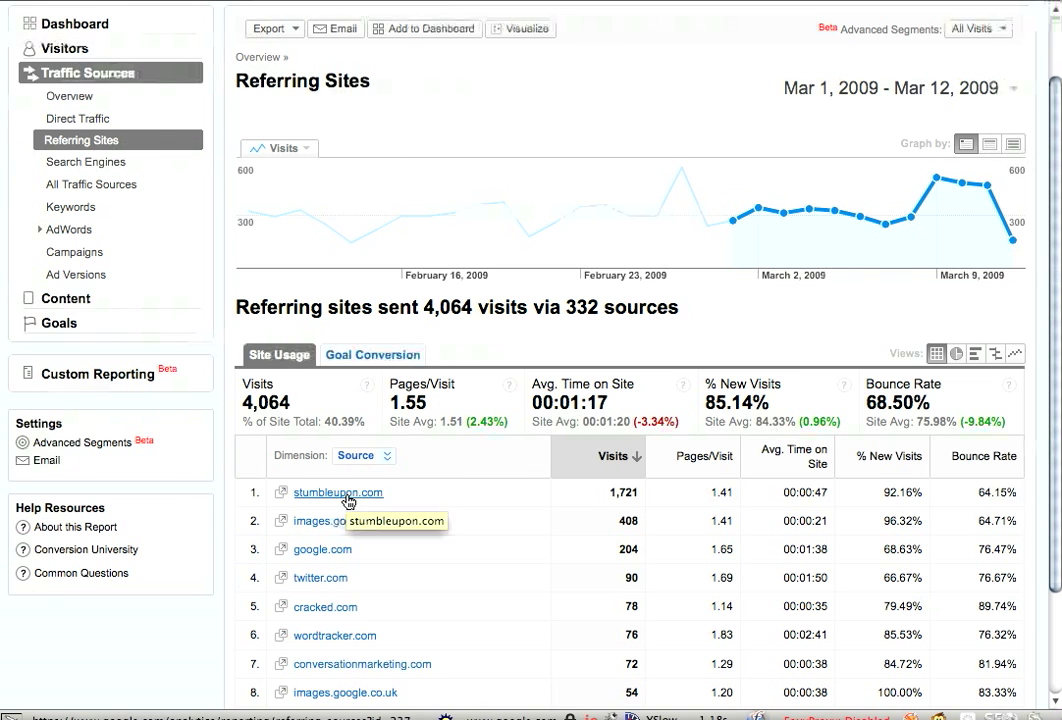
pyautogui.scroll(-4, 467, 524)
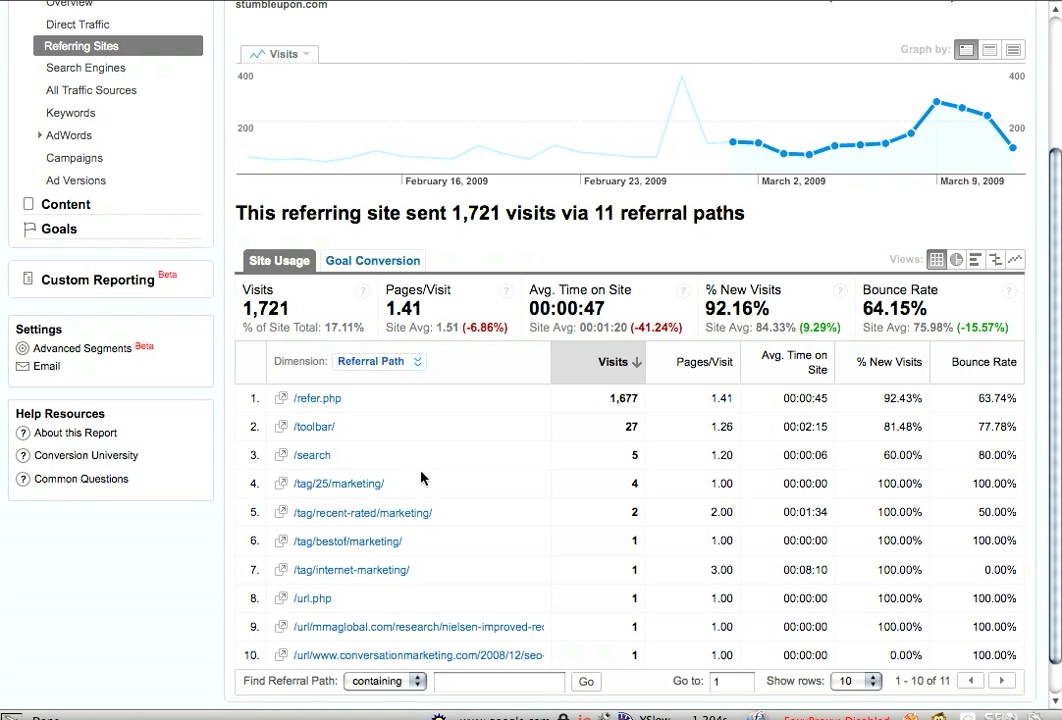
pyautogui.click(284, 487)
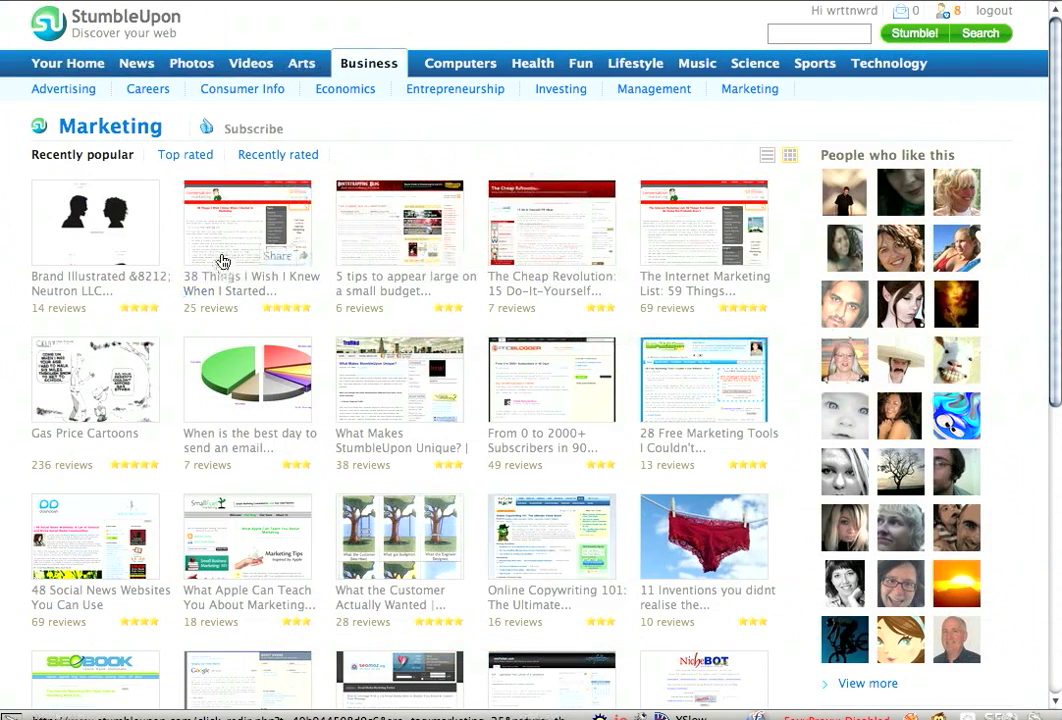
pyautogui.scroll(-10, 333, 474)
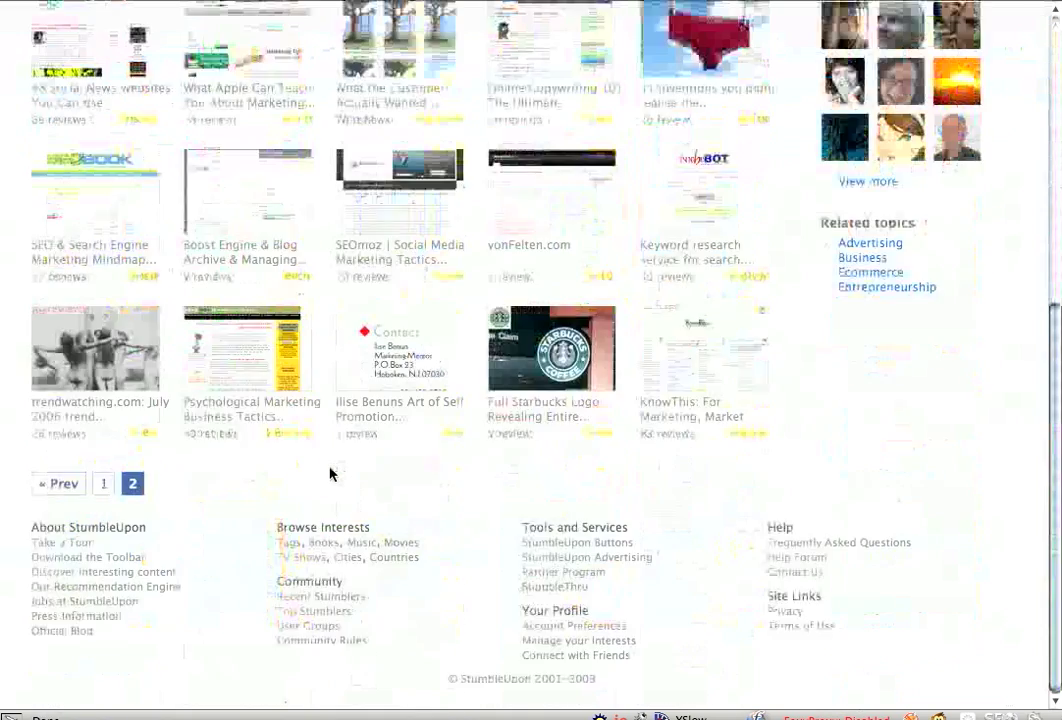
pyautogui.scroll(10, 333, 474)
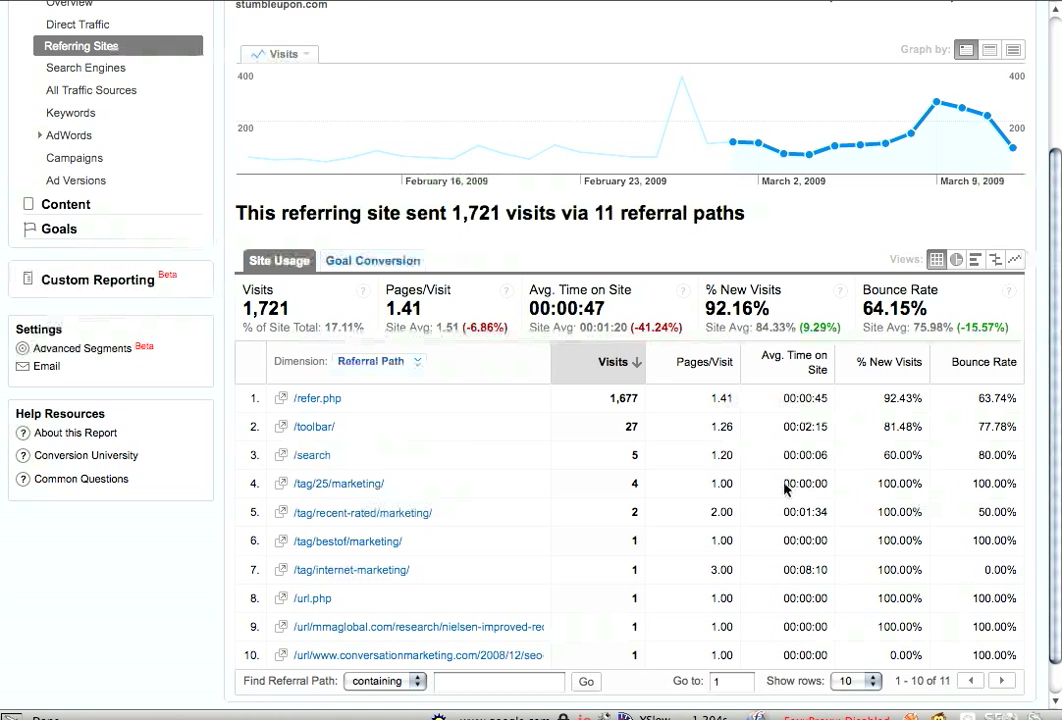
pyautogui.scroll(3, 400, 115)
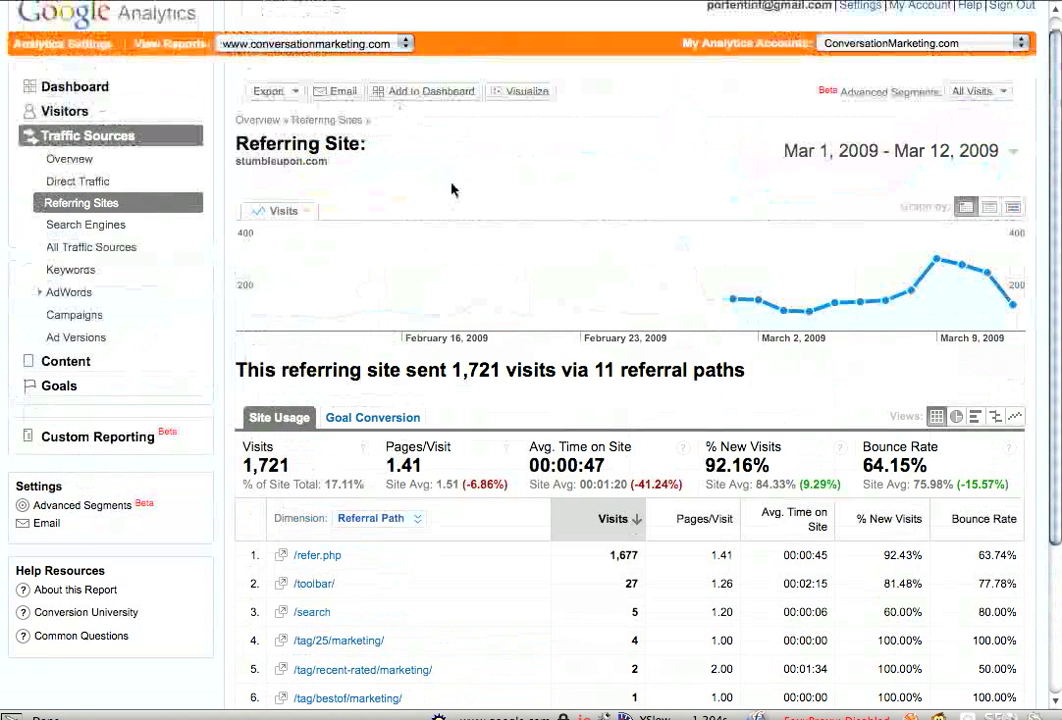